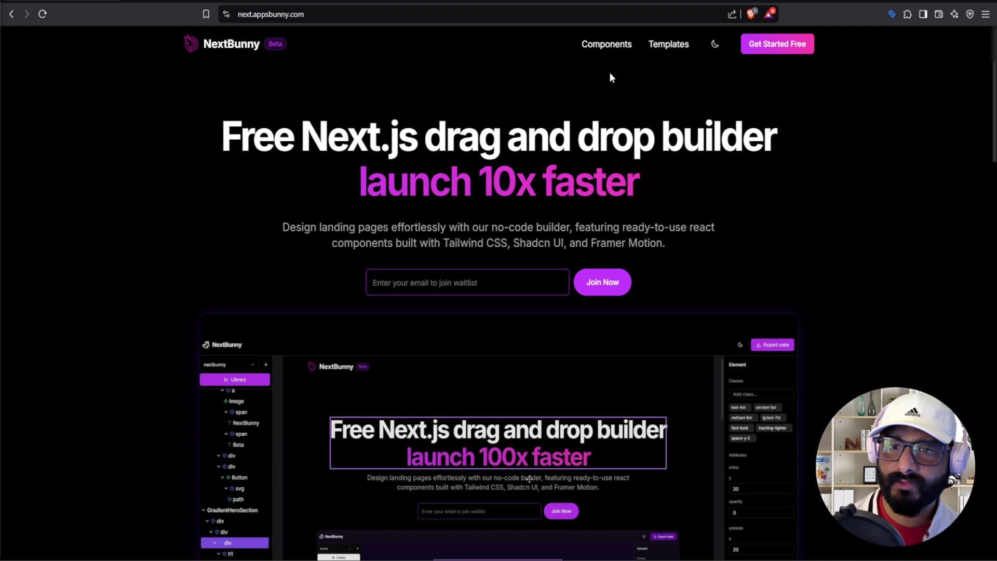
- Preview the AceAuroraBackgroundDemo component from the component library, then return to the component list
click(611, 49)
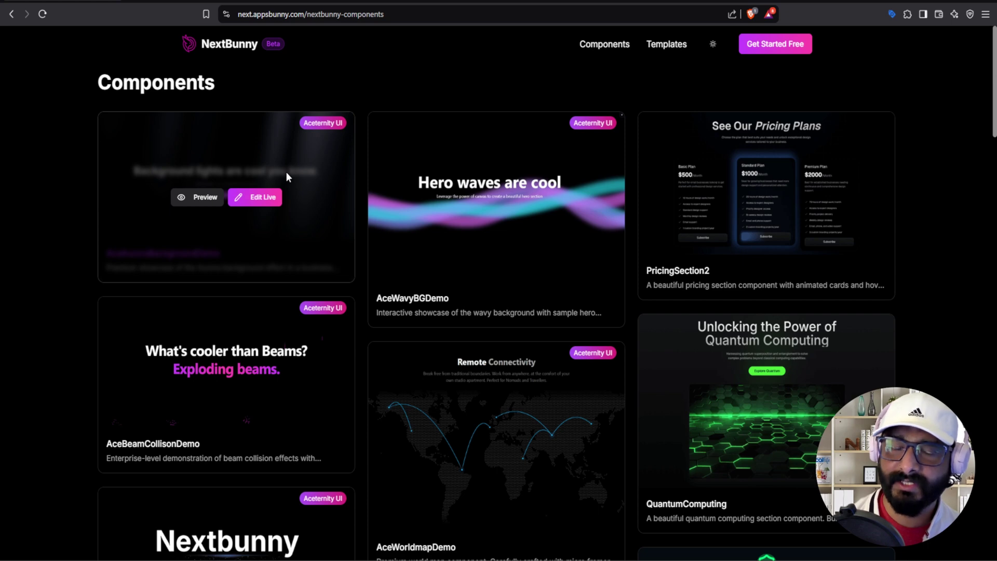
click(211, 197)
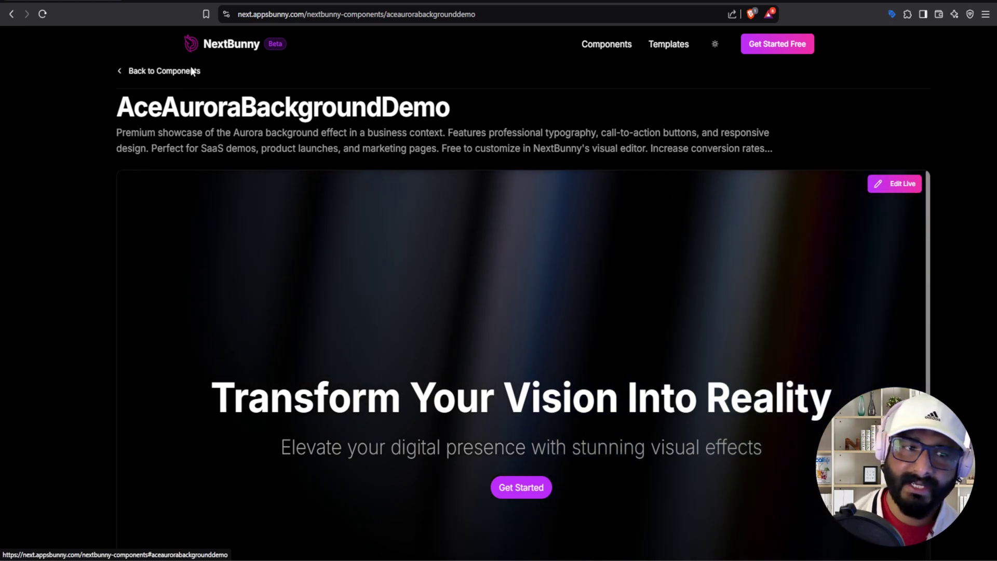
click(192, 71)
- From the template gallery, preview the Business template and scroll through it
click(663, 47)
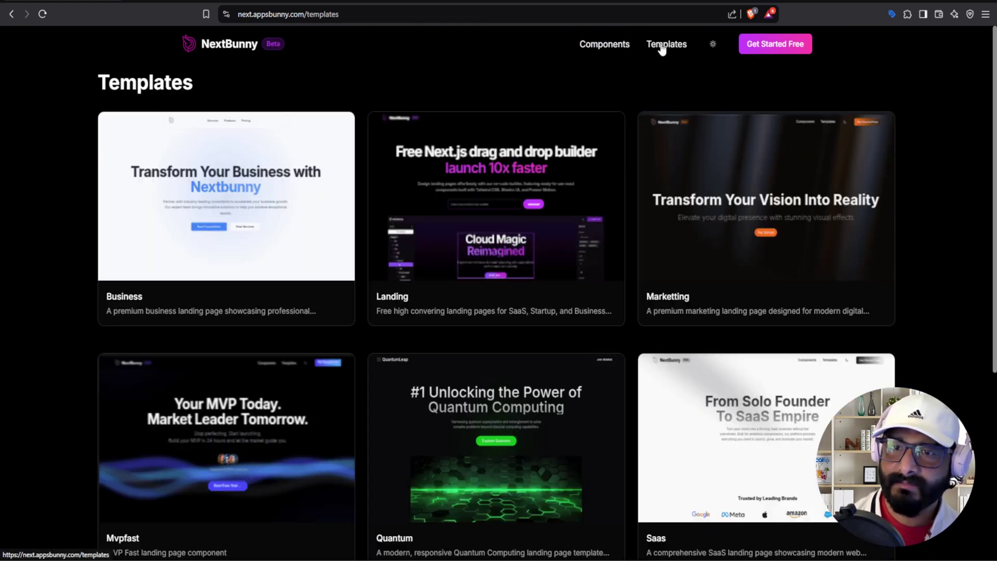
mouse_move(478, 119)
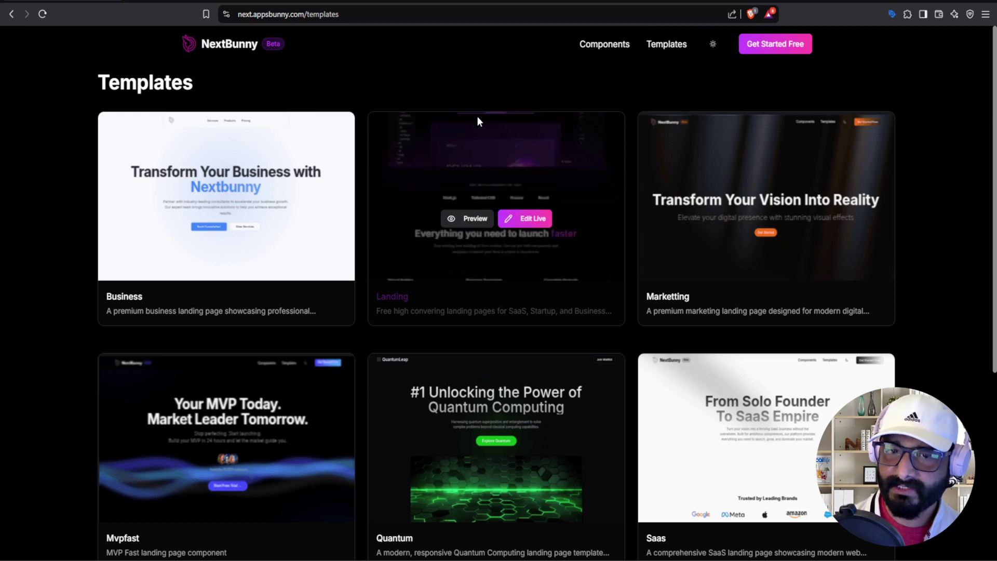
click(190, 220)
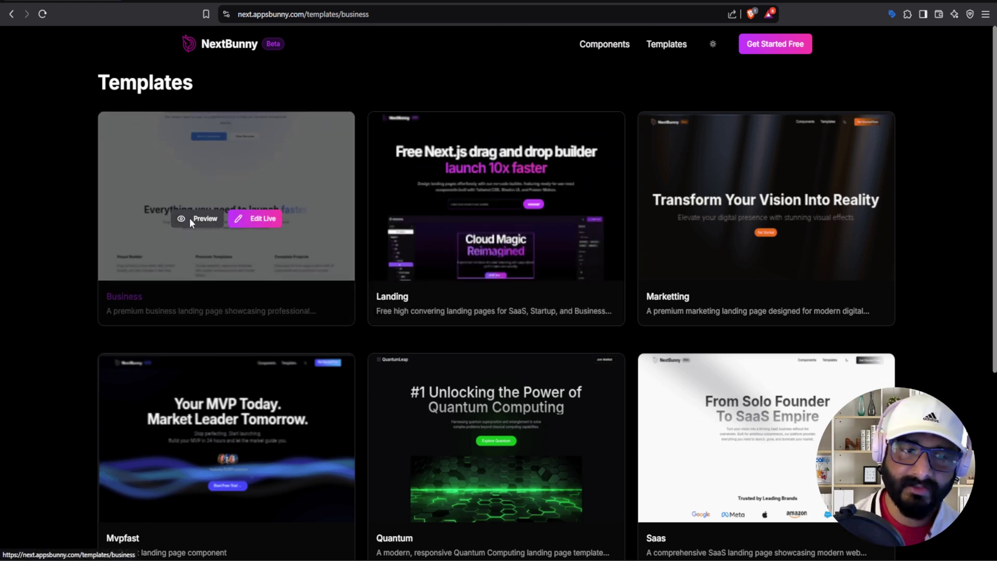
scroll(382, 281, down, 5)
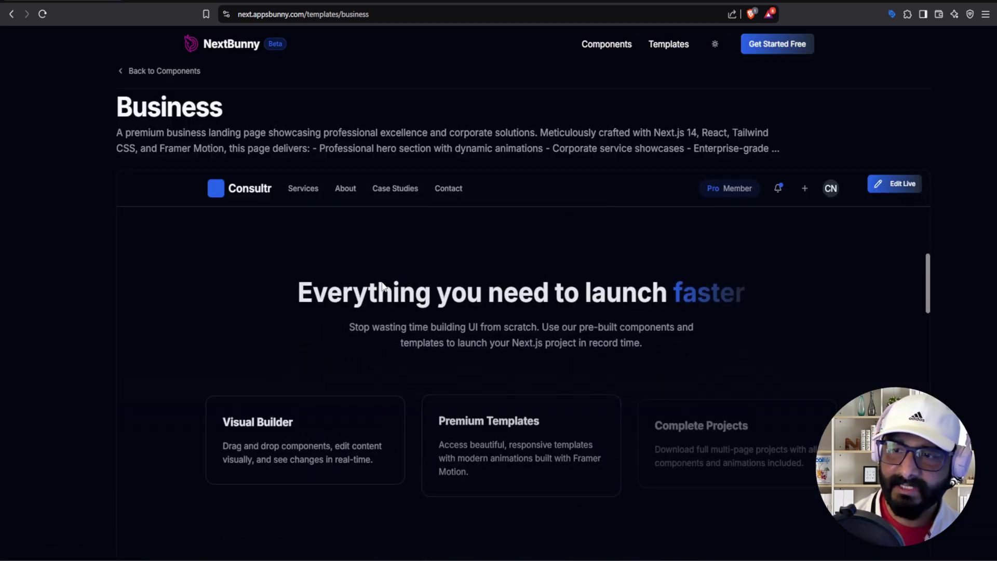
scroll(382, 282, down, 4)
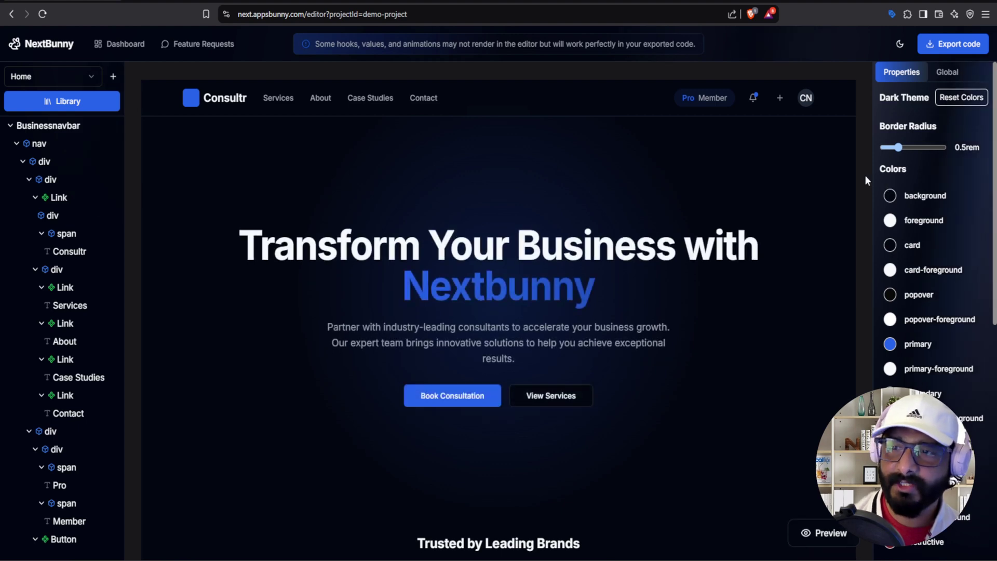
- Add '#1' to the start of the hero heading
click(247, 242)
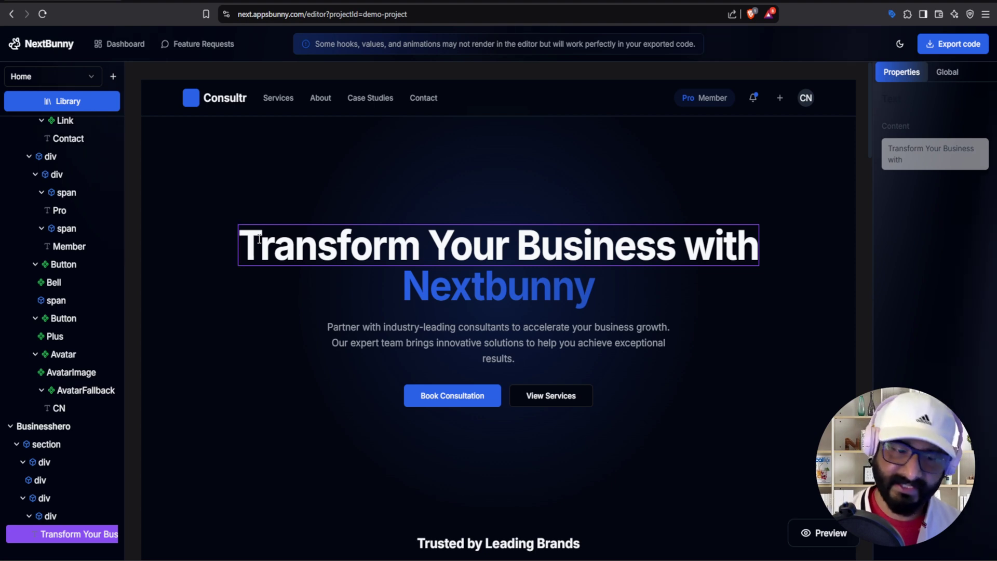
text(#1)
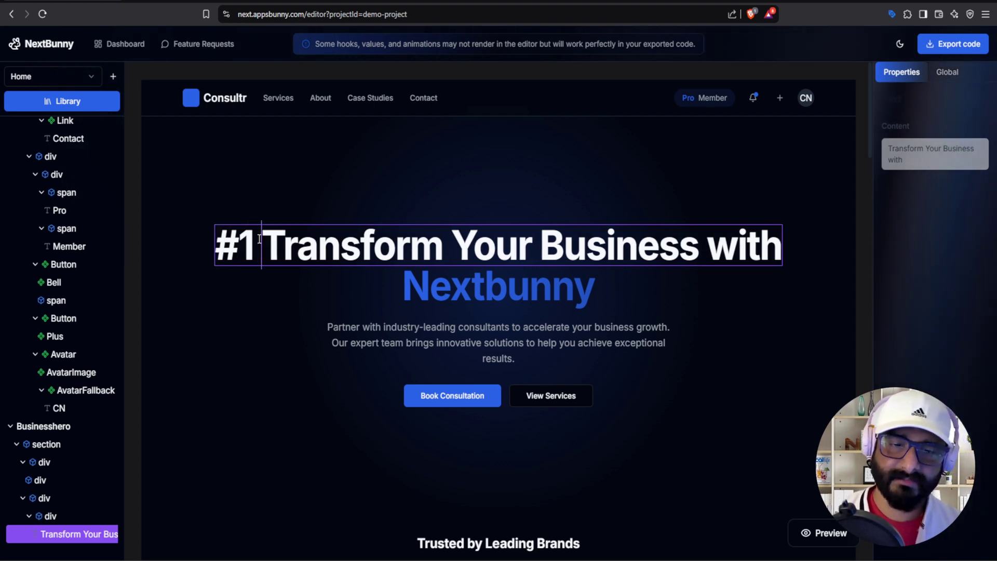
click(361, 325)
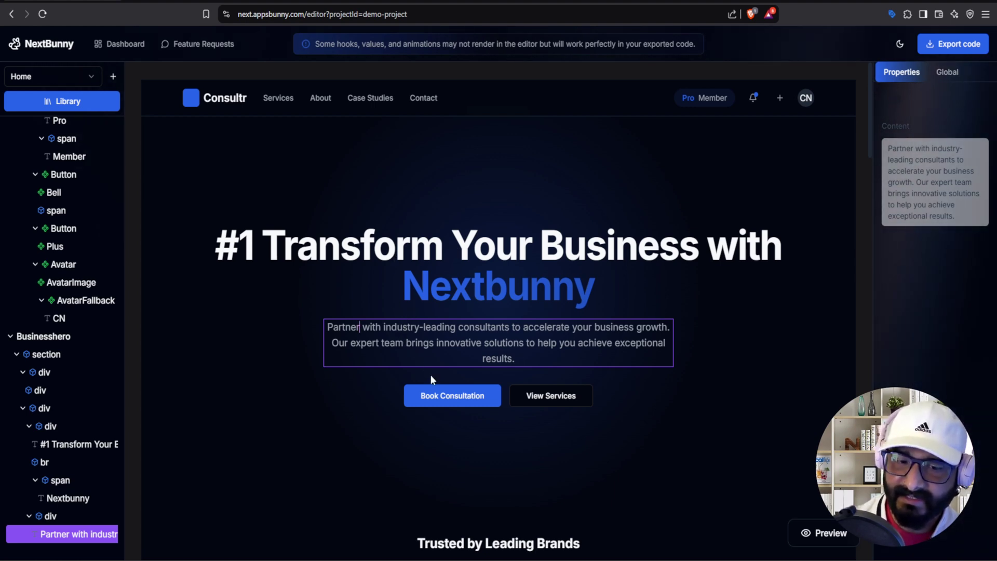
- Replace the 'Book Consultation' button label with 'Launch Today'
click(435, 398)
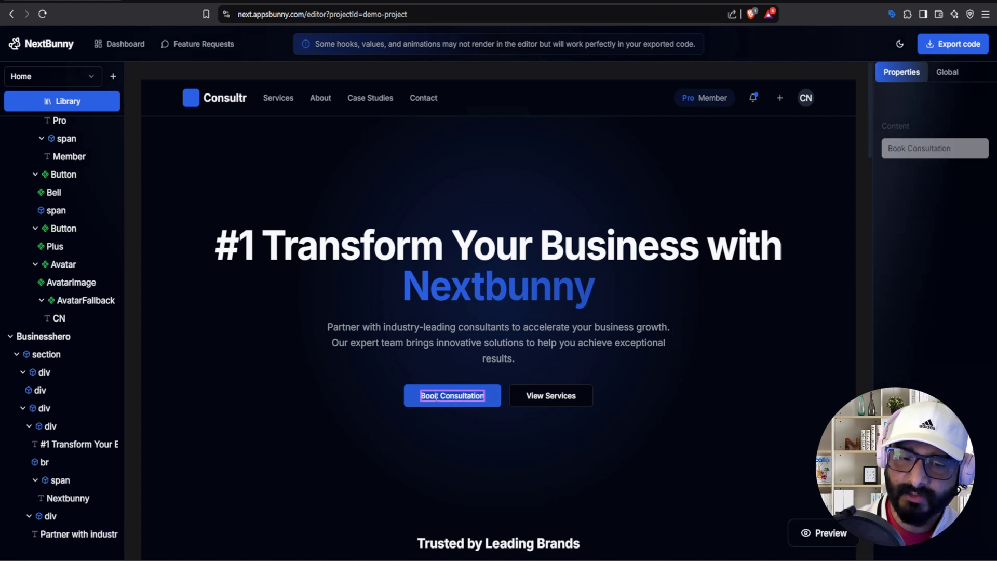
key(ctrl+a)
key(BackSpace)
text(Launch TRoid)
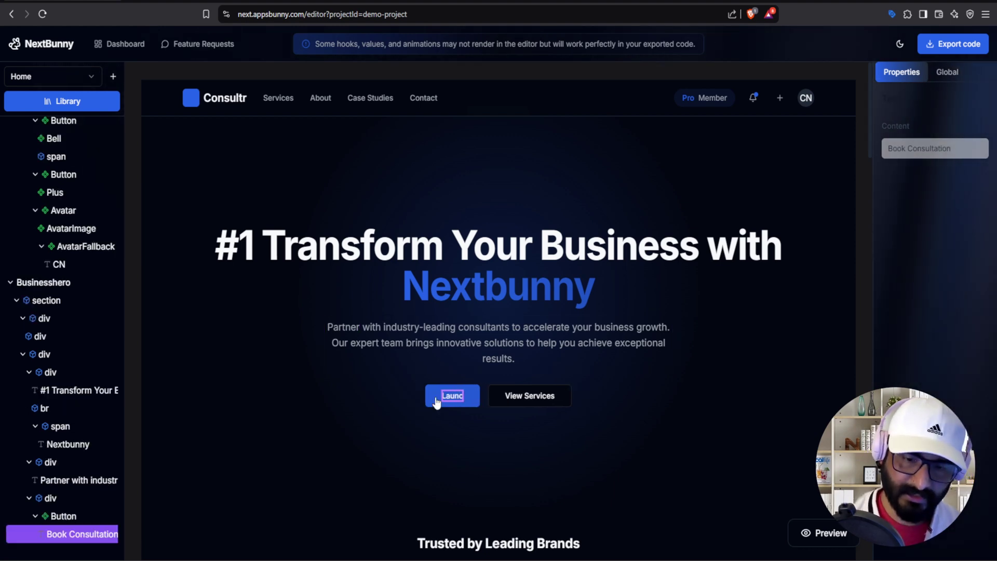
key(BackSpace)
key(BackSpace)
key(BackSpace)
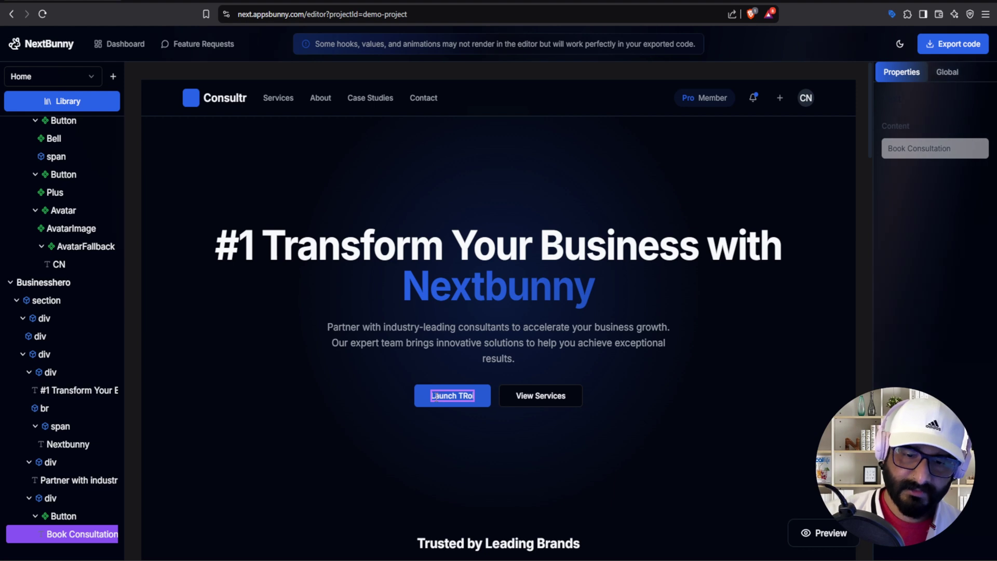
key(BackSpace)
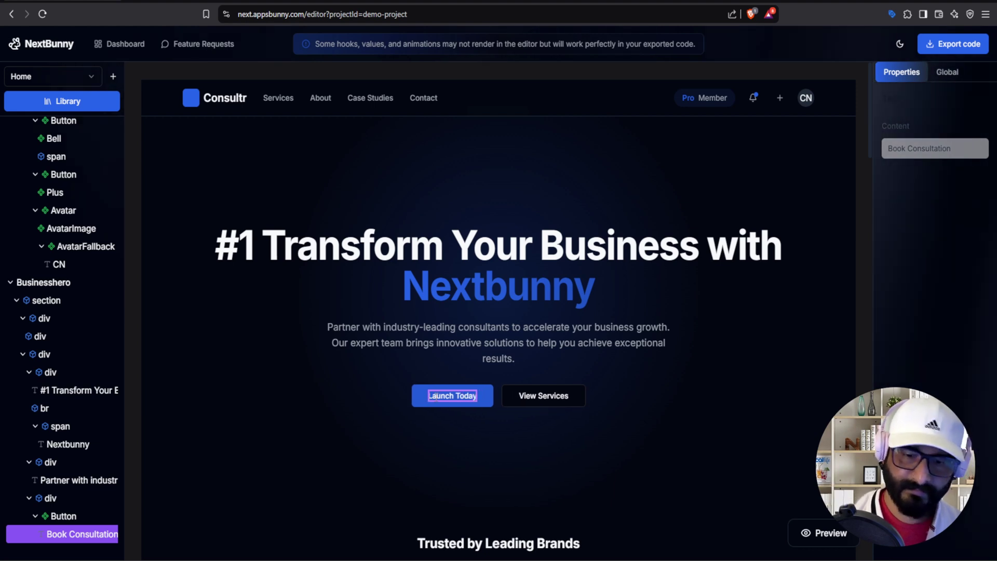
text(oday)
click(154, 258)
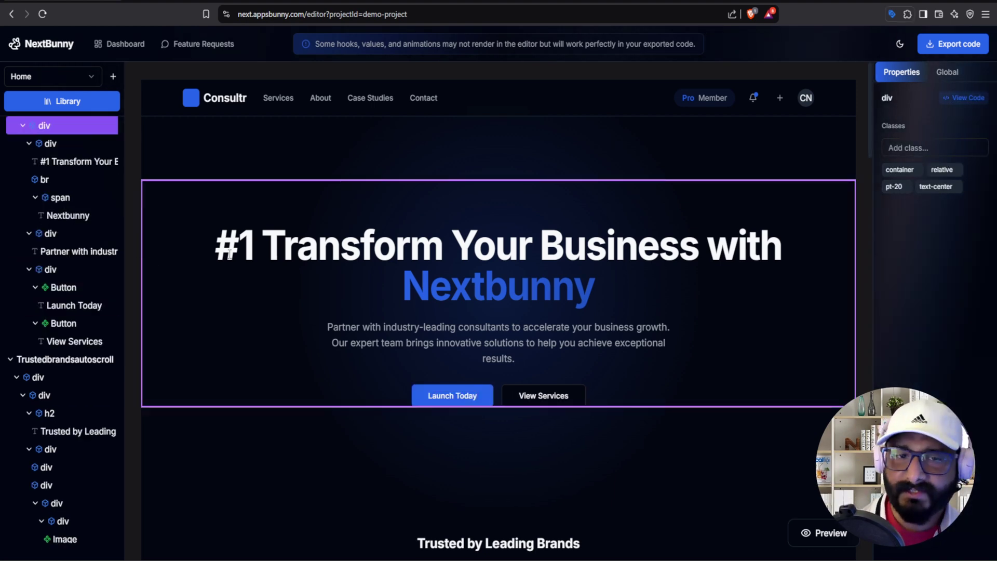
- Select the See Our Pricing Plans section and view its Pricingsection2.tsx code
scroll(250, 231, down, 10)
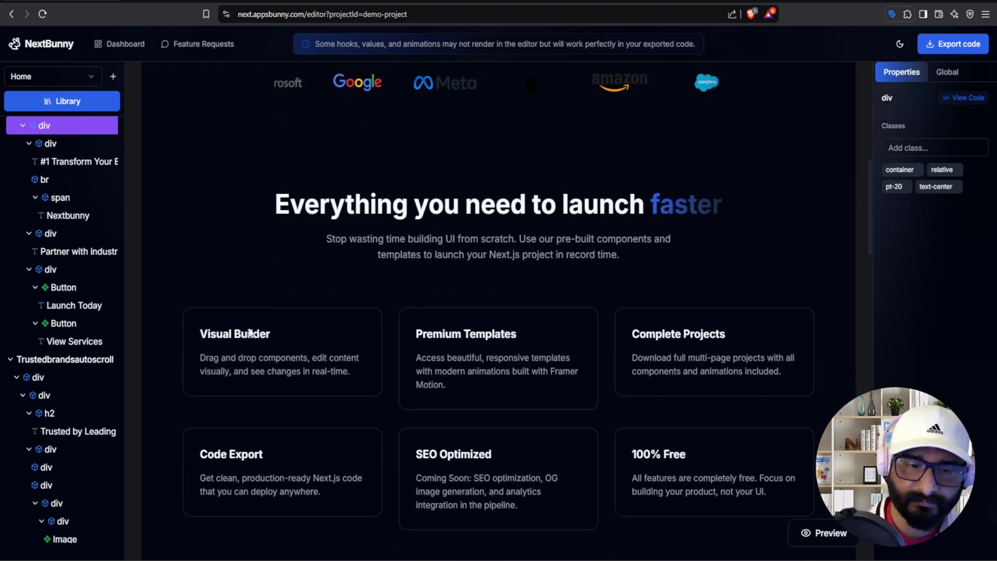
scroll(453, 376, down, 5)
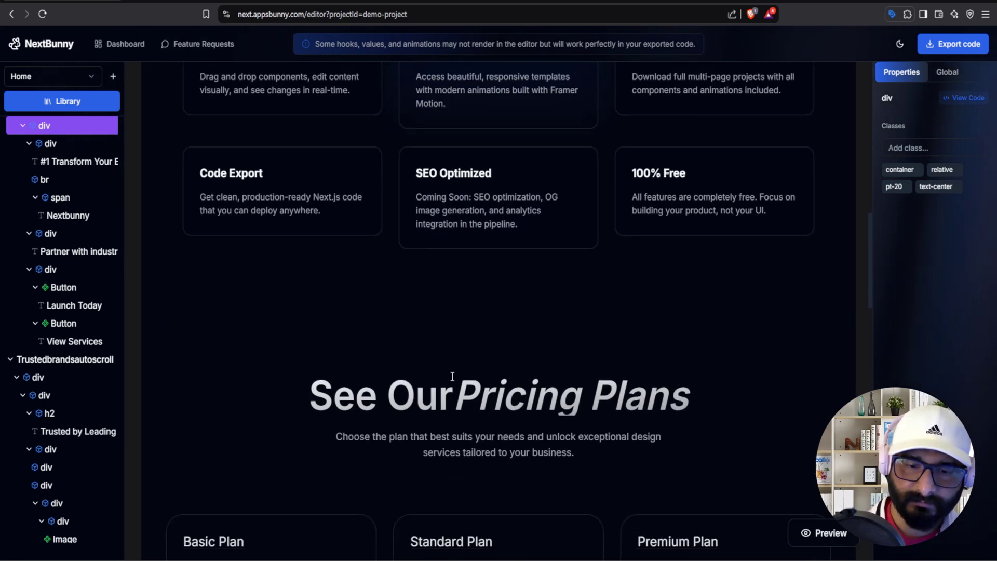
scroll(452, 376, down, 2)
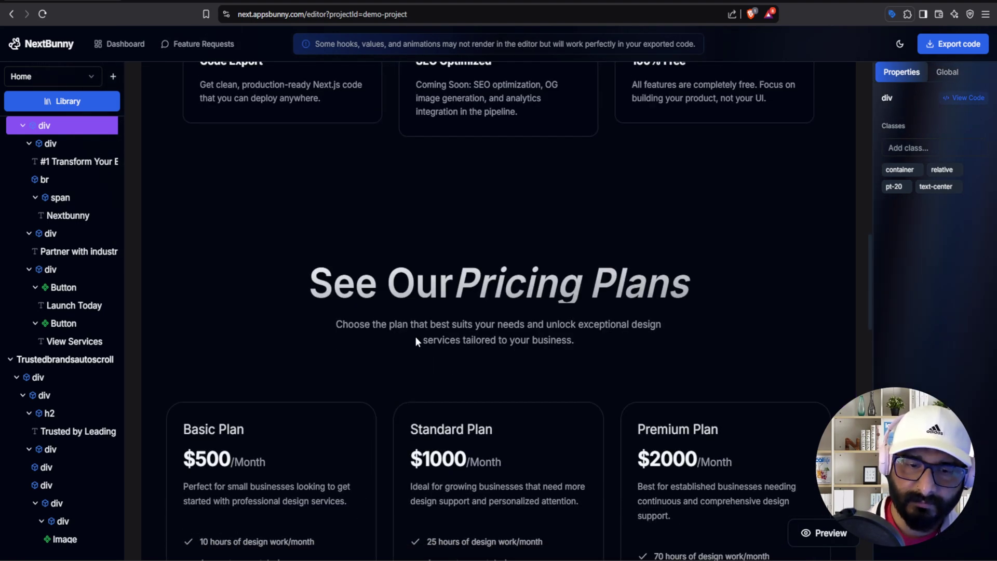
click(220, 308)
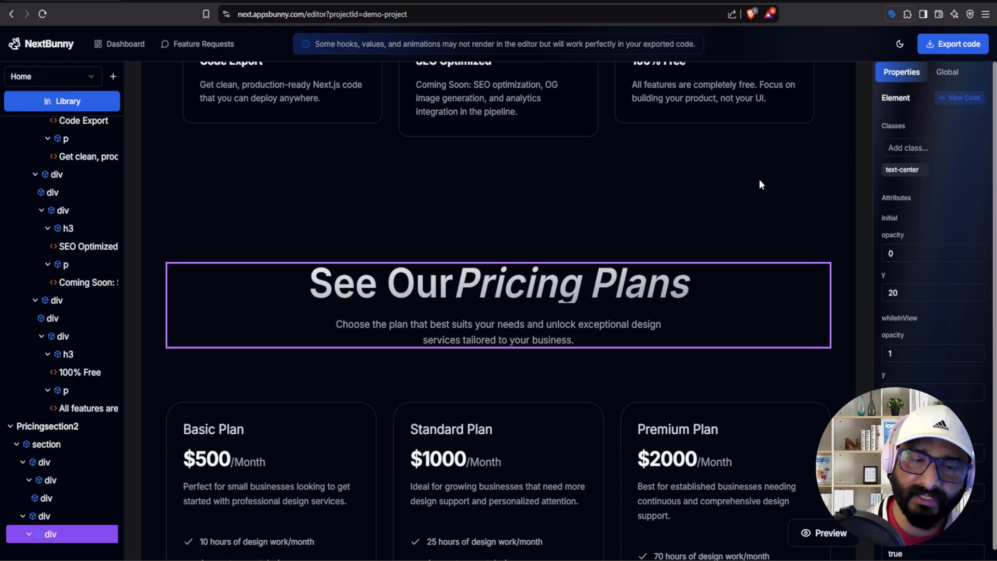
scroll(433, 296, down, 2)
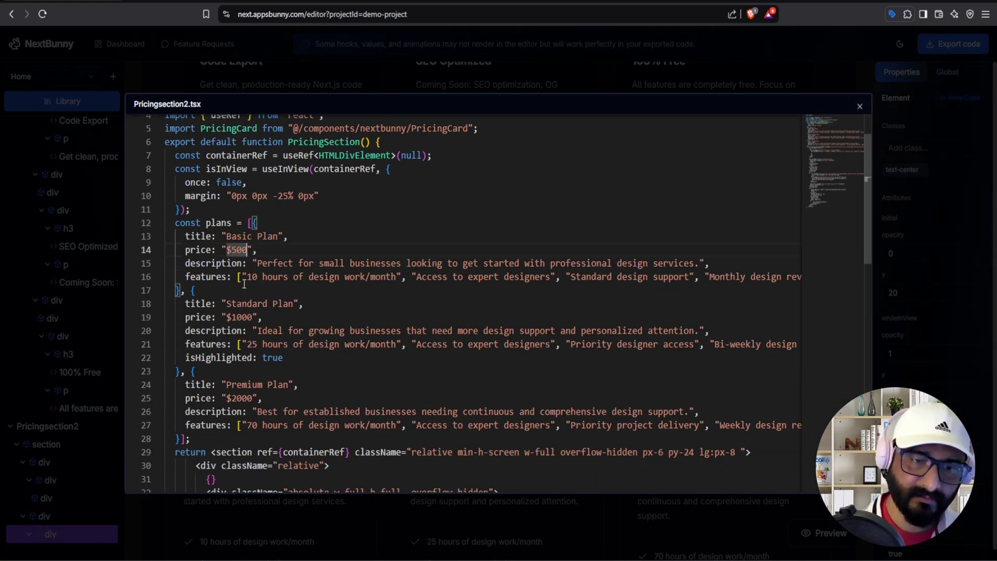
- Change the Basic Plan from $500 to $50 and Premium from 70 to 700 design hours
key(BackSpace)
scroll(261, 351, down, 2)
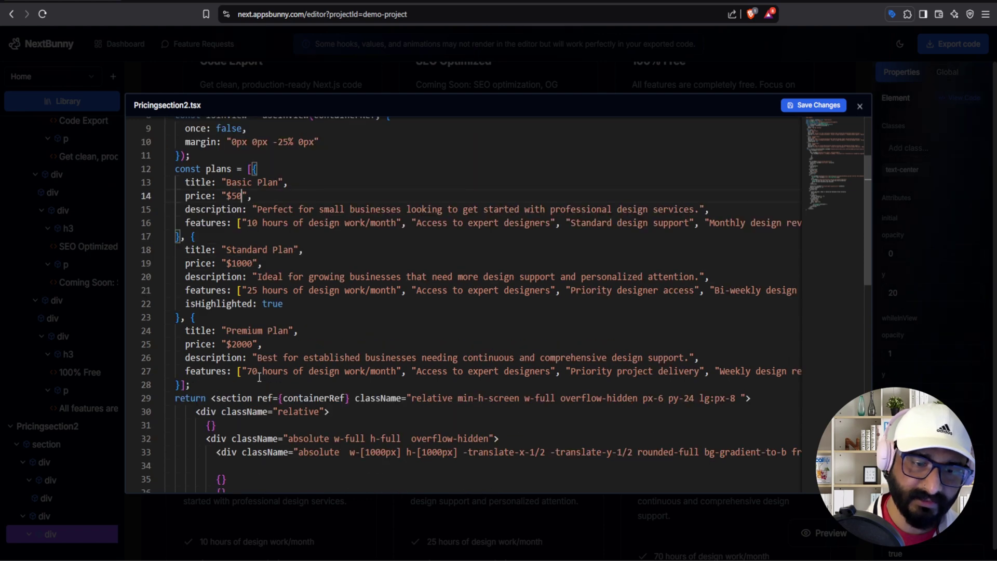
click(256, 372)
text(0)
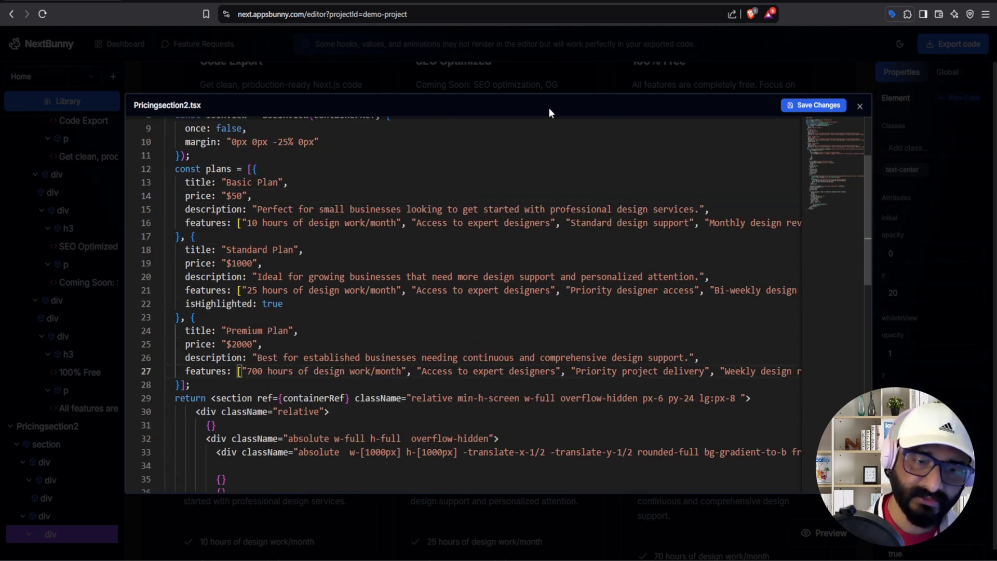
- Close the code viewer and select the Build awesome apps with Nextbunny section's container
click(860, 107)
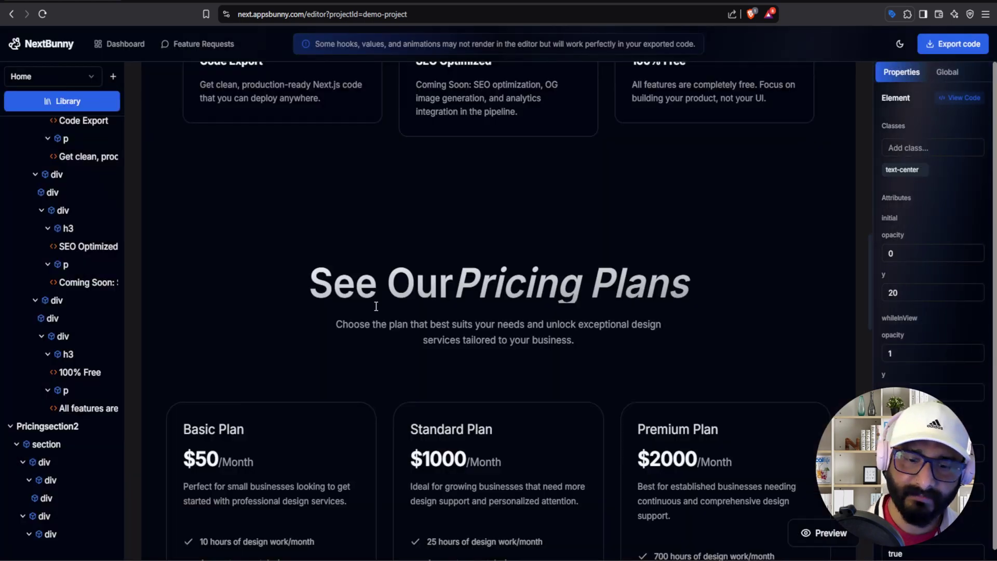
scroll(288, 342, down, 2)
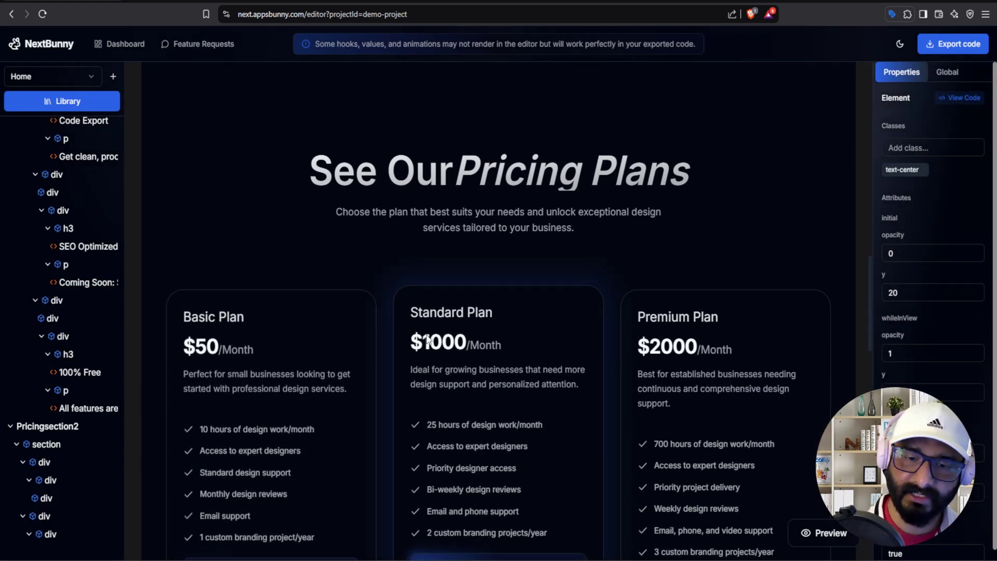
click(600, 344)
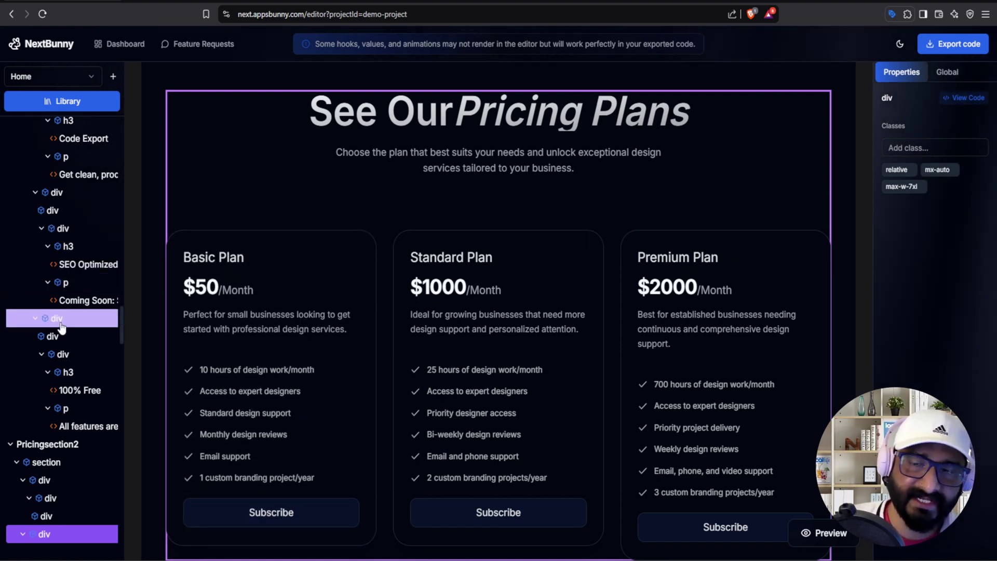
scroll(288, 312, down, 8)
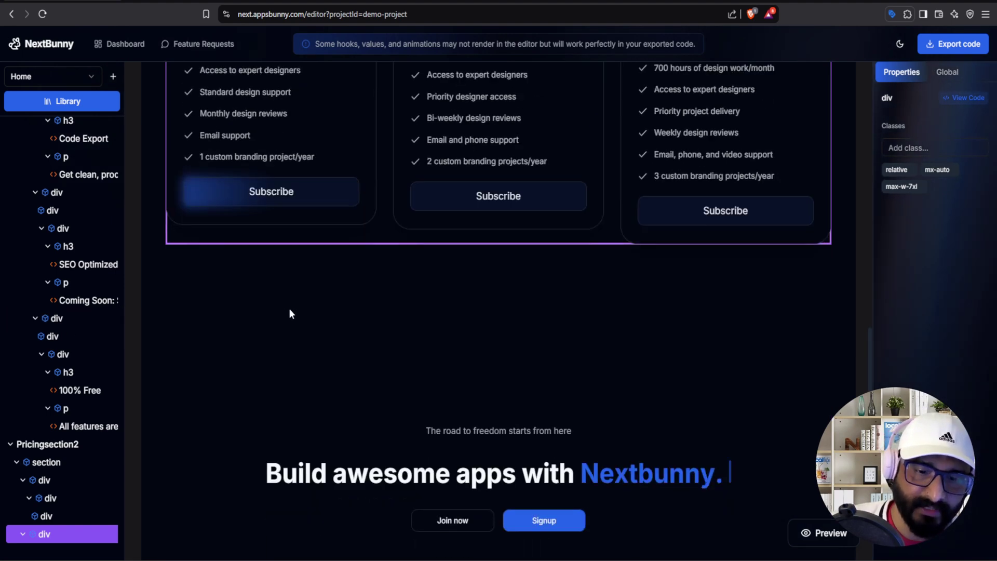
click(286, 250)
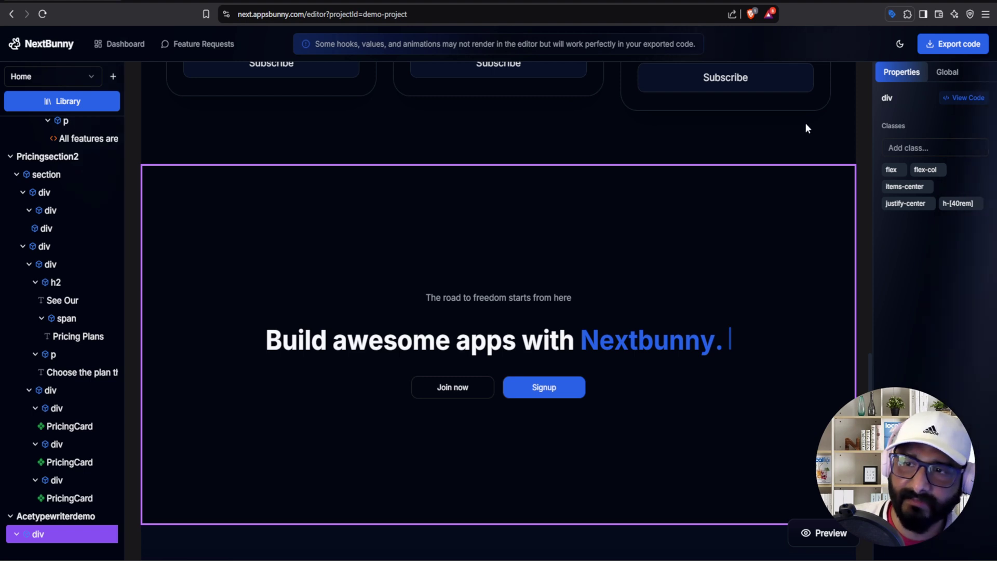
click(895, 149)
text(bg-)
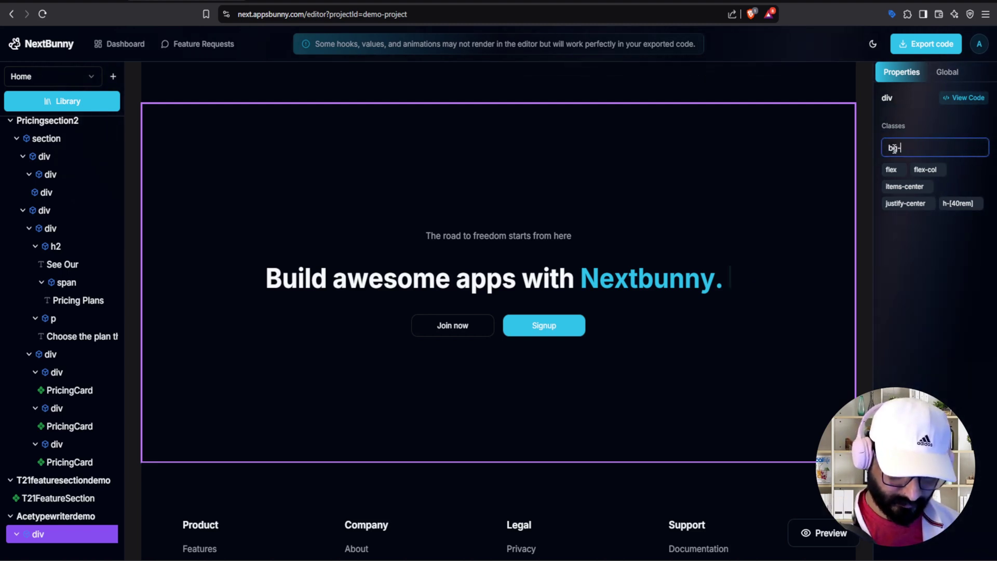
text(red-500)
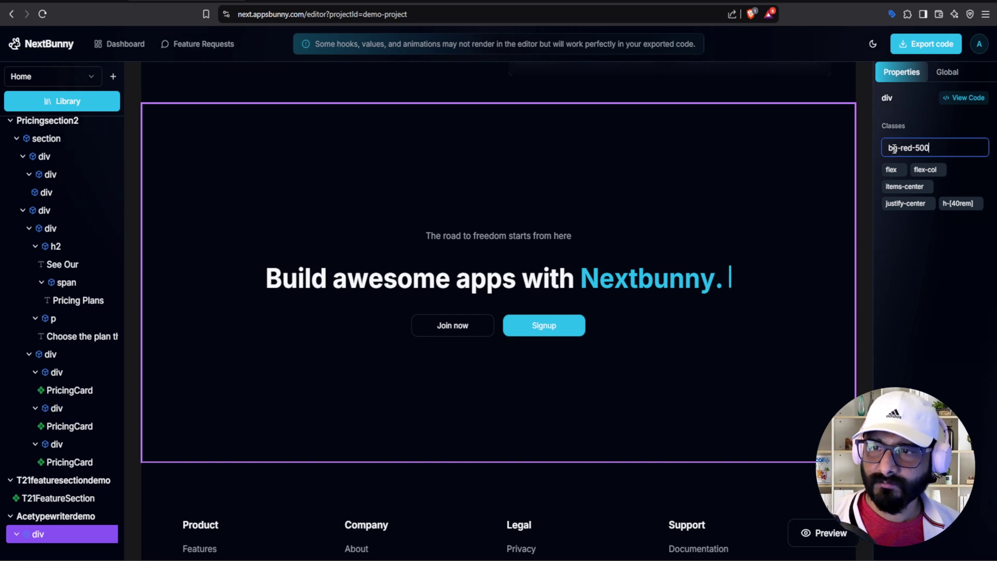
key(Return)
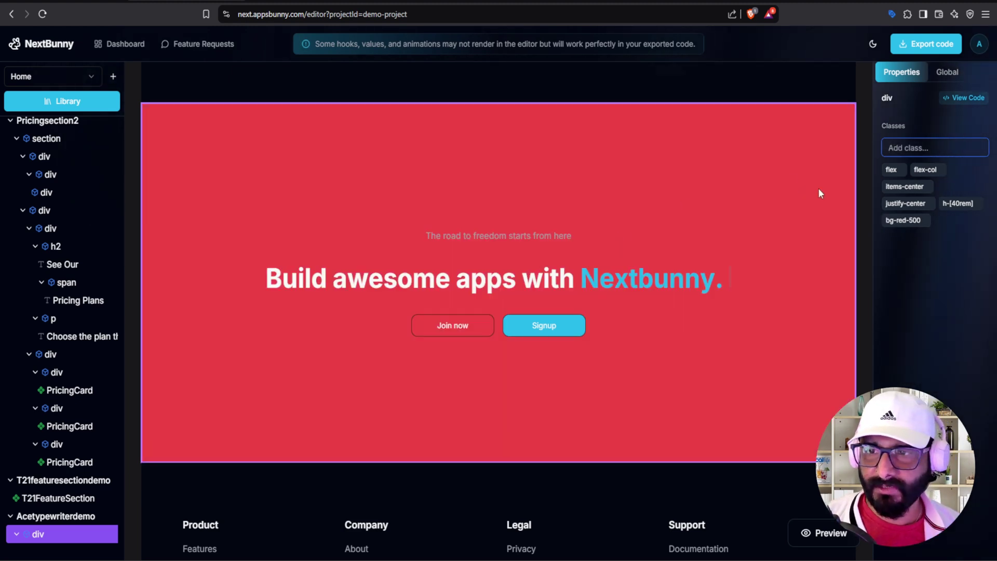
mouse_move(910, 222)
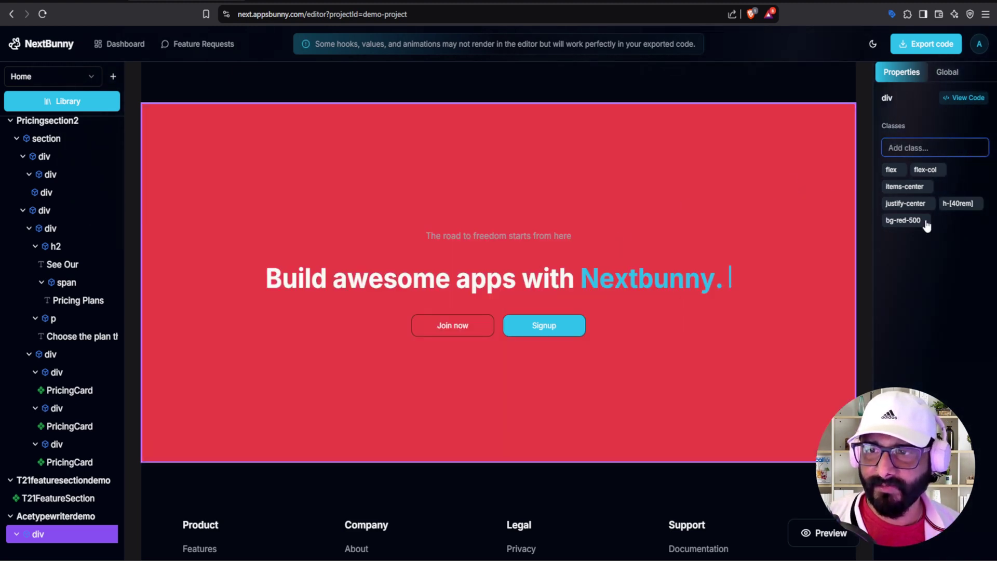
click(926, 222)
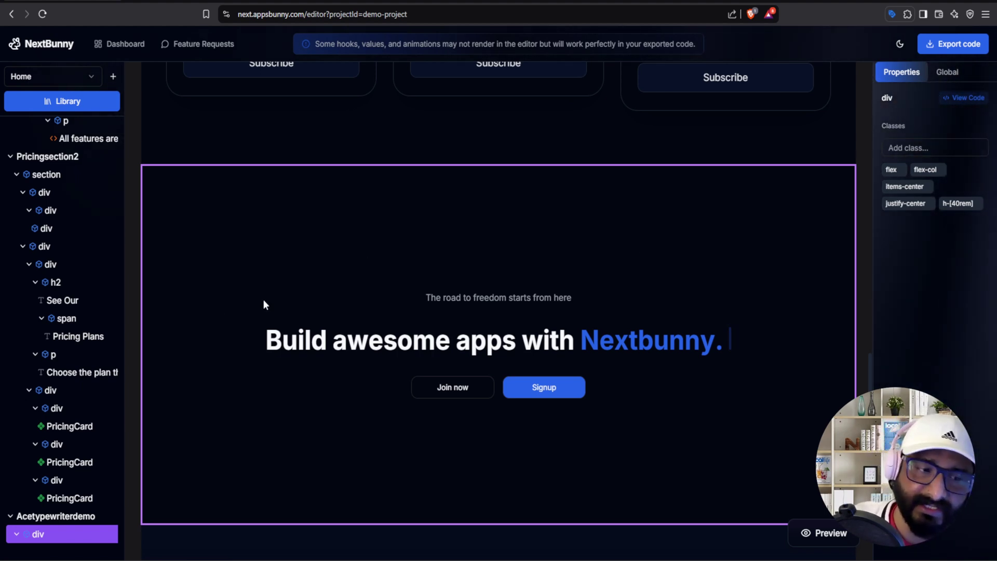
scroll(110, 349, down, 5)
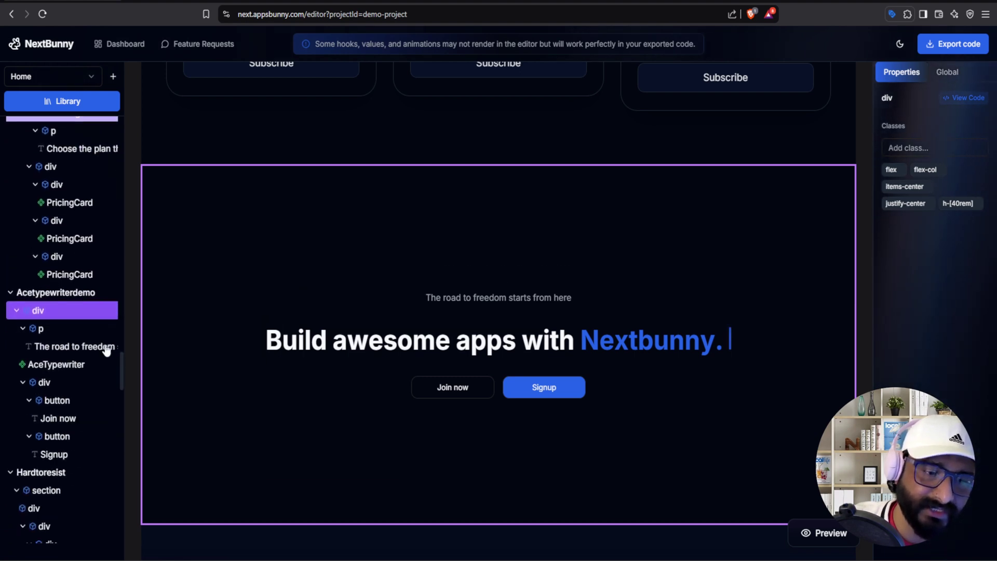
click(82, 331)
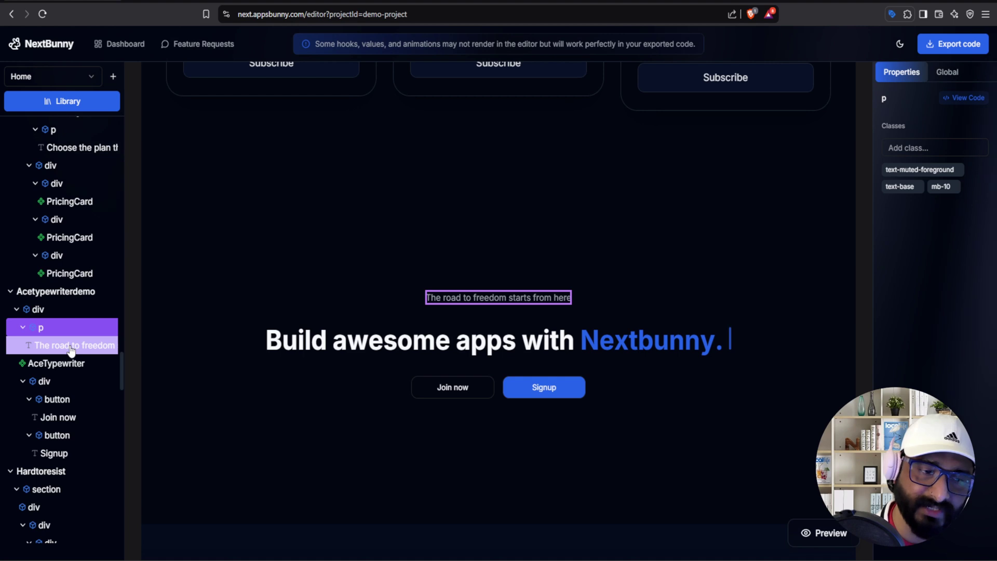
click(71, 346)
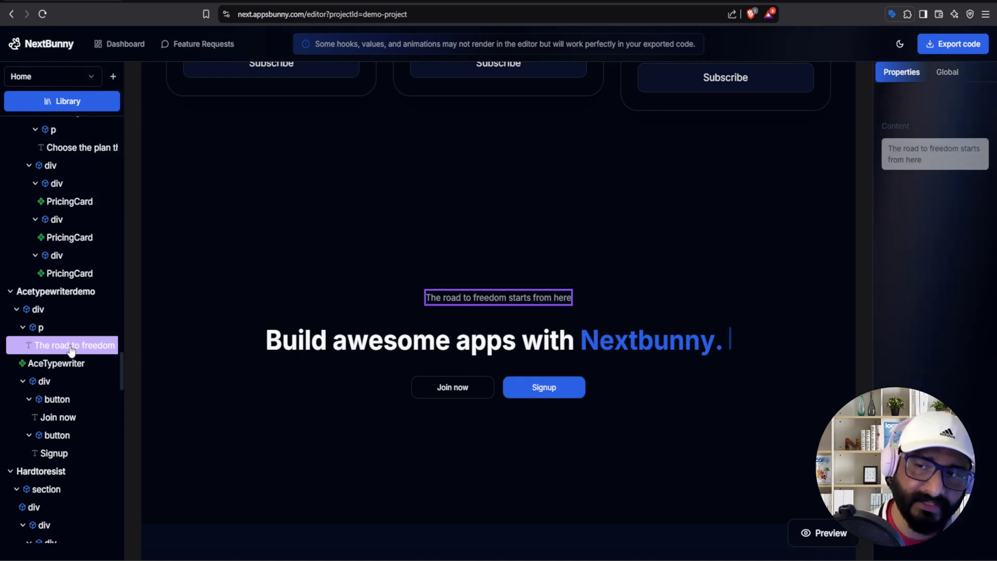
click(913, 165)
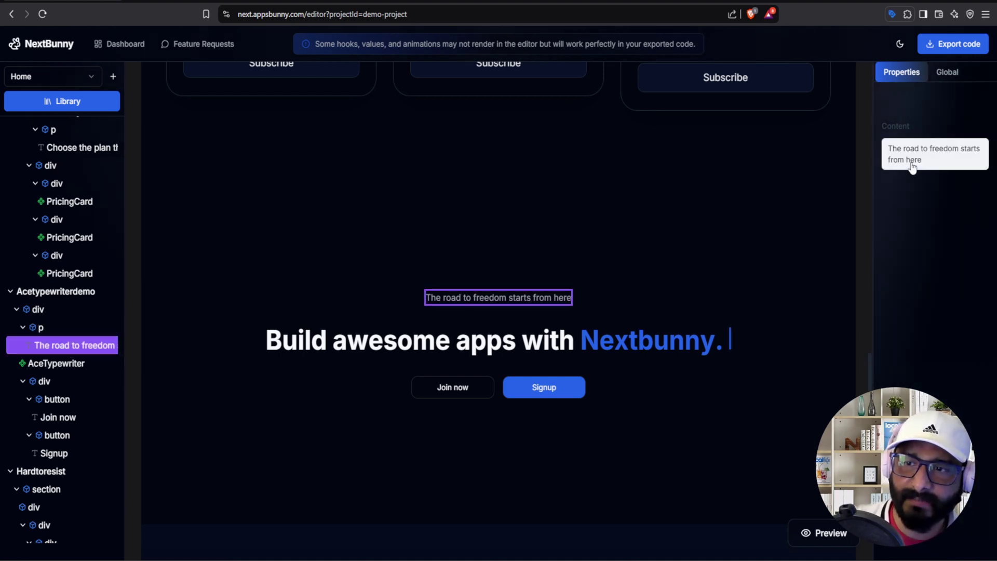
click(82, 365)
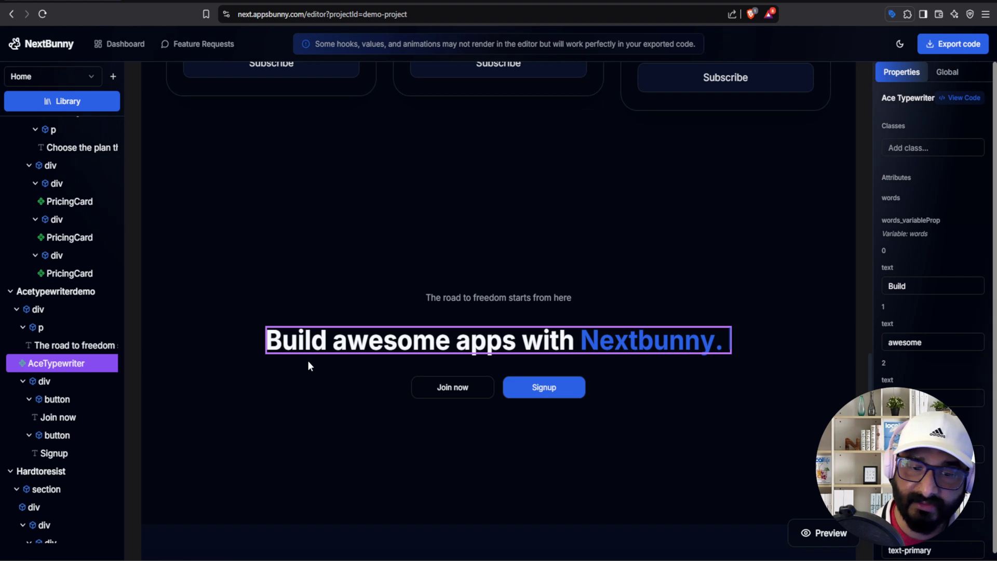
click(332, 340)
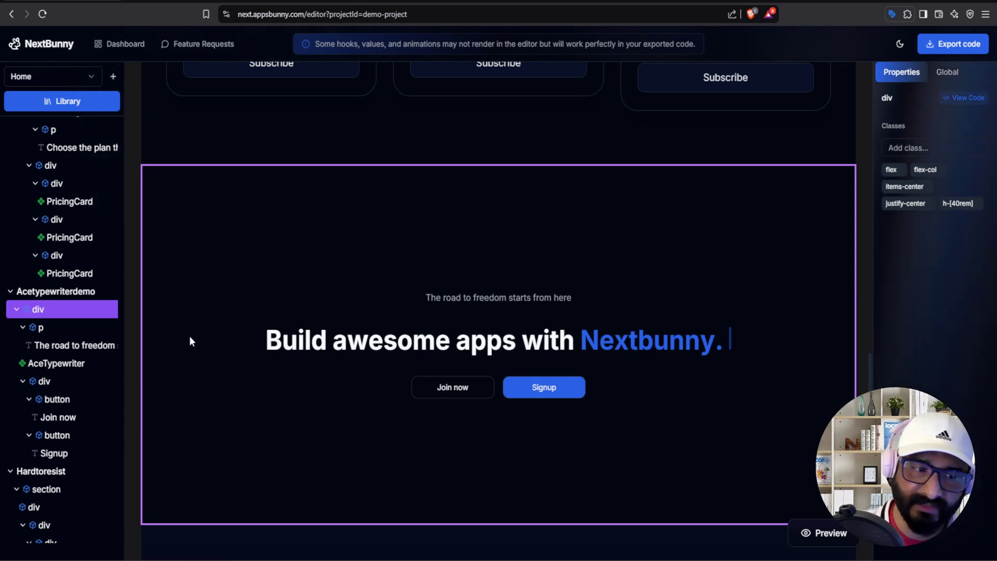
click(86, 368)
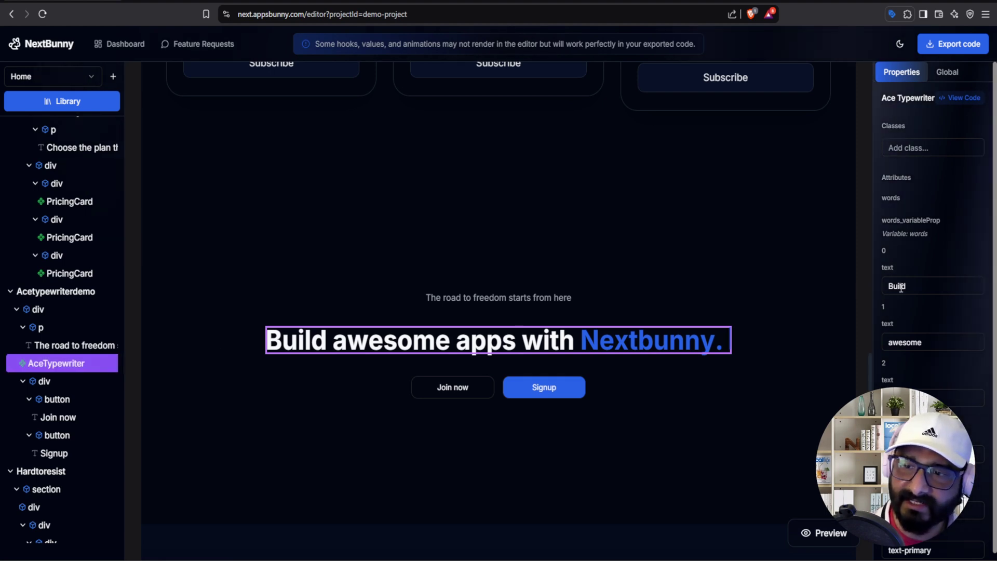
scroll(897, 288, down, 1)
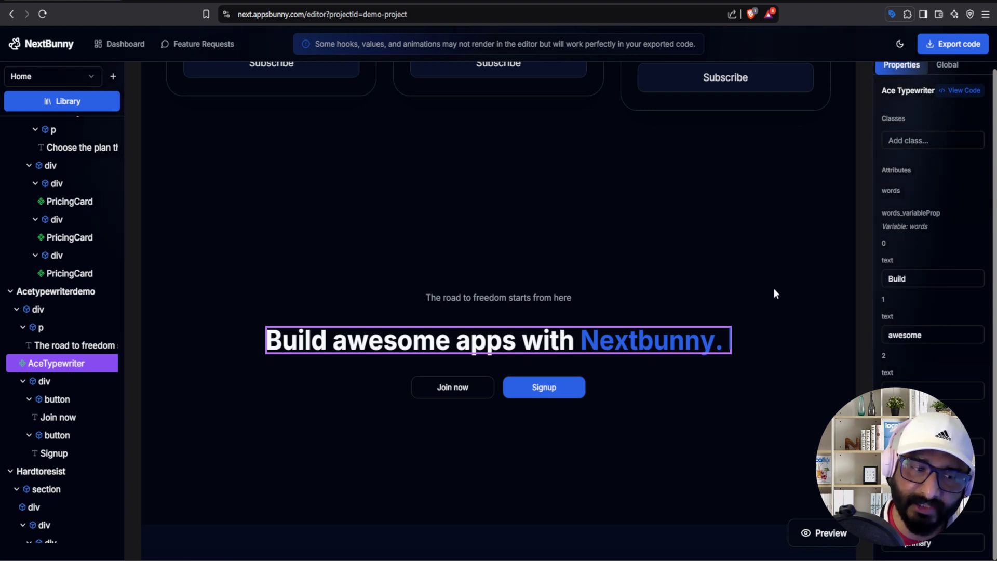
click(574, 322)
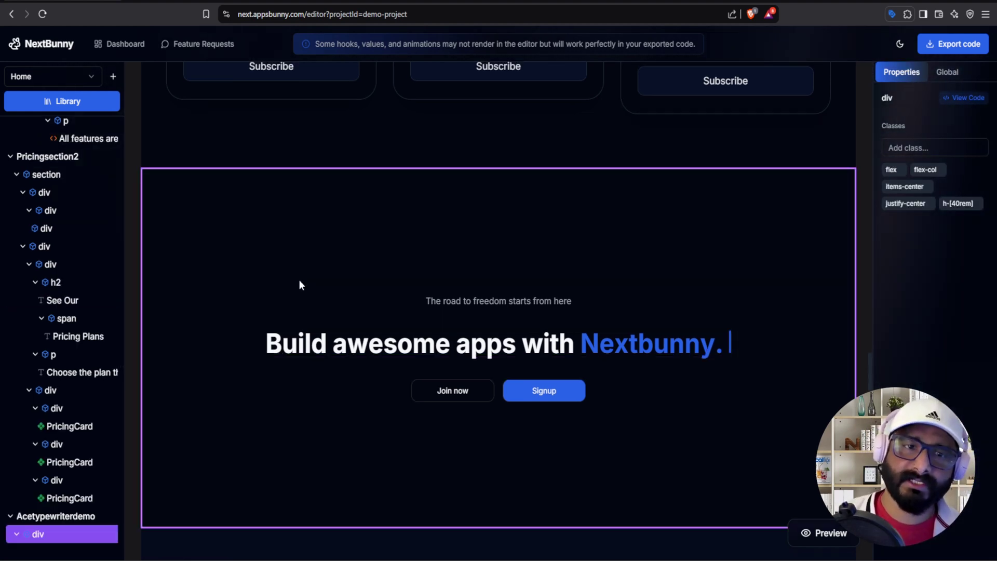
- Drag the Pure Value for Developers section above the pricing plans on the canvas
scroll(299, 282, down, 3)
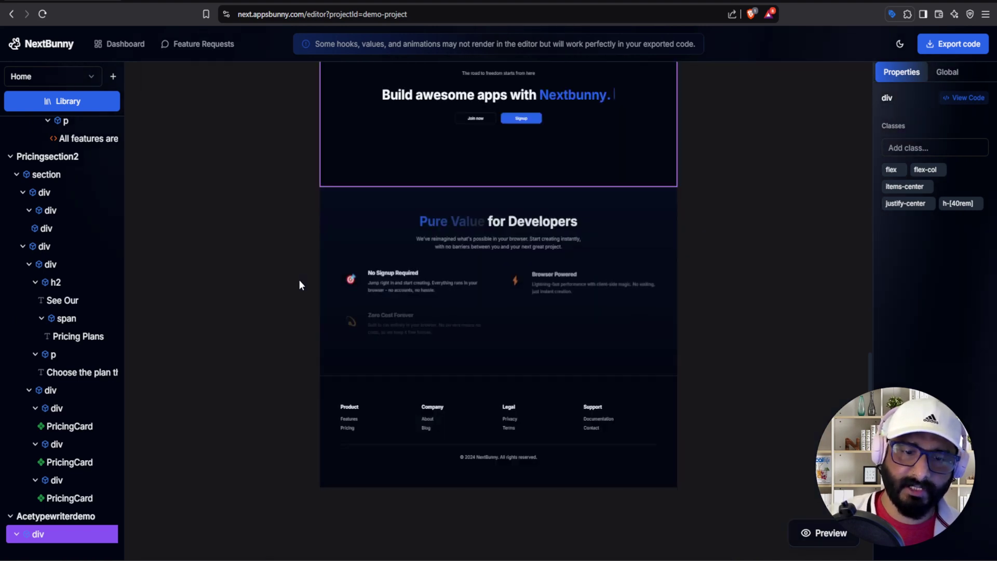
click(352, 235)
scroll(351, 234, up, 4)
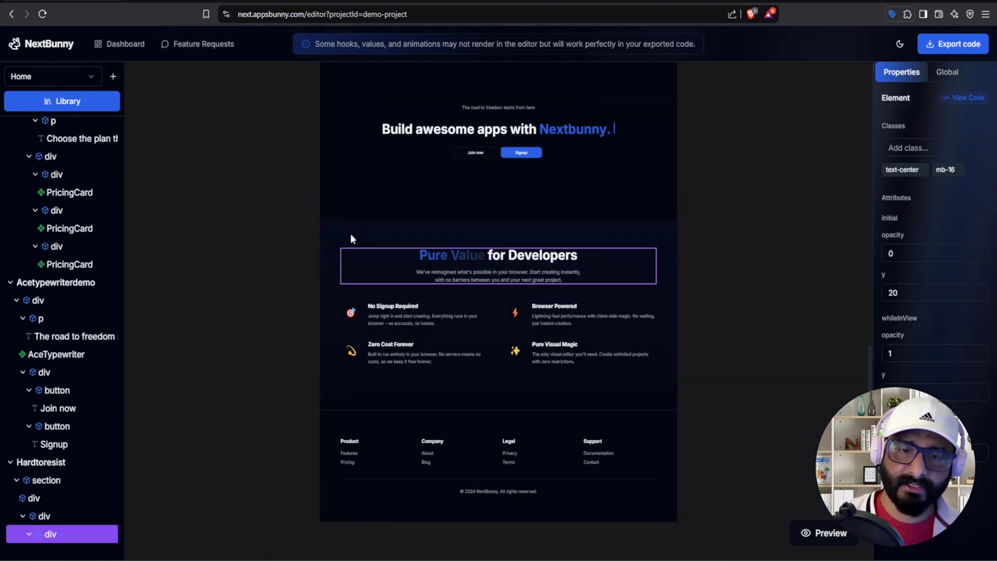
drag(342, 356, 364, 164)
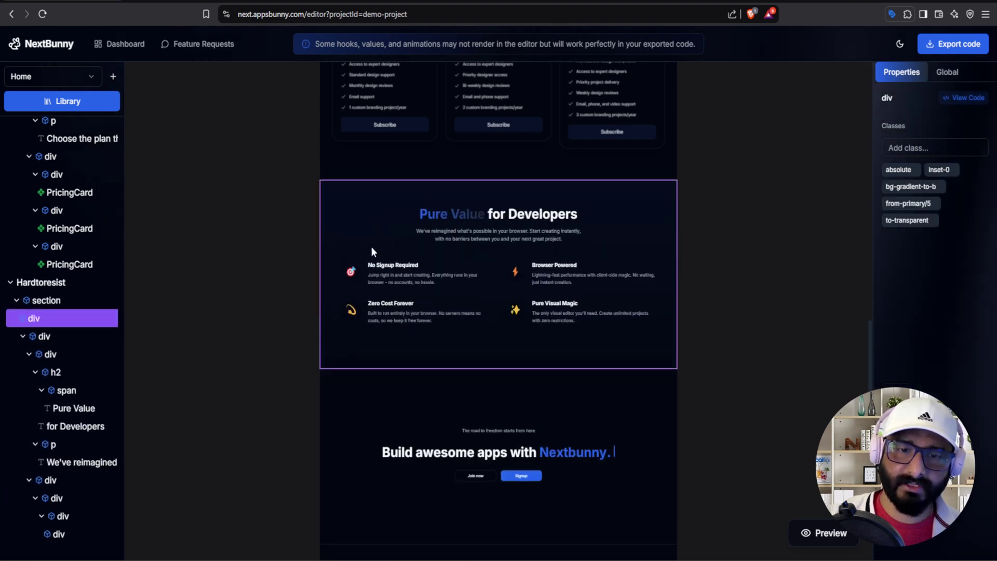
scroll(370, 246, up, 3)
drag(363, 349, 359, 126)
- Move the Pure Value section's row higher in the Layers tree
click(327, 248)
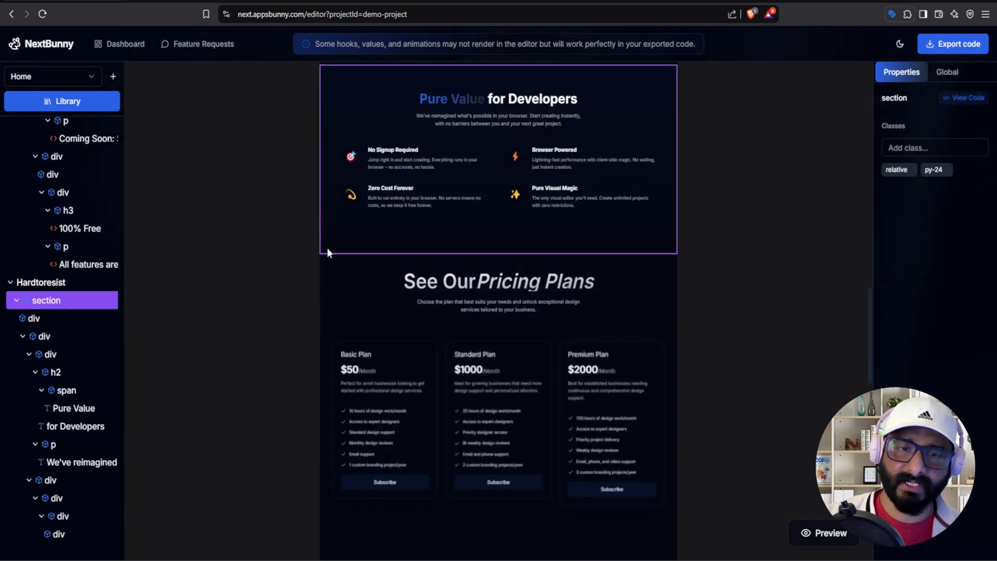
scroll(326, 247, up, 6)
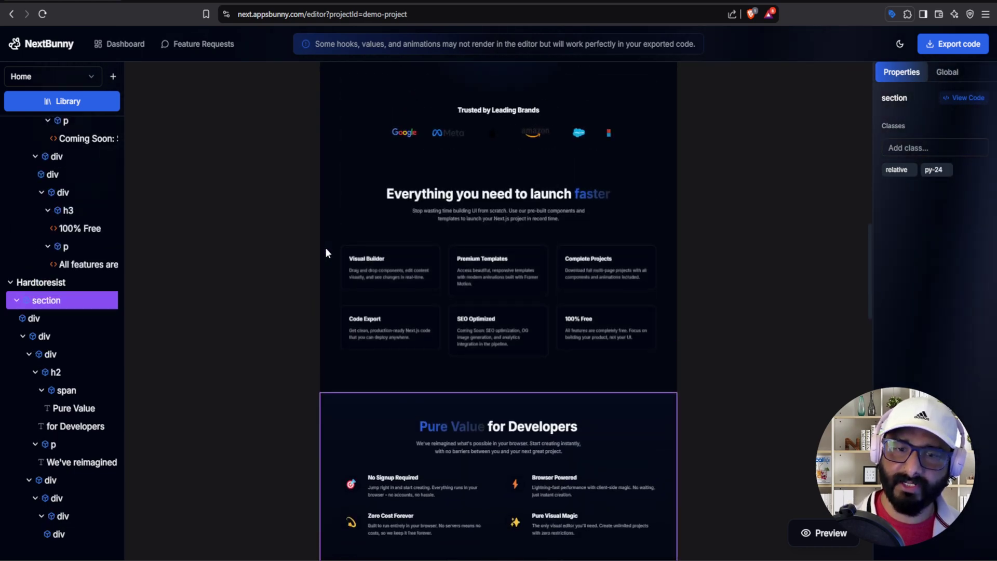
scroll(325, 247, up, 3)
scroll(325, 248, down, 4)
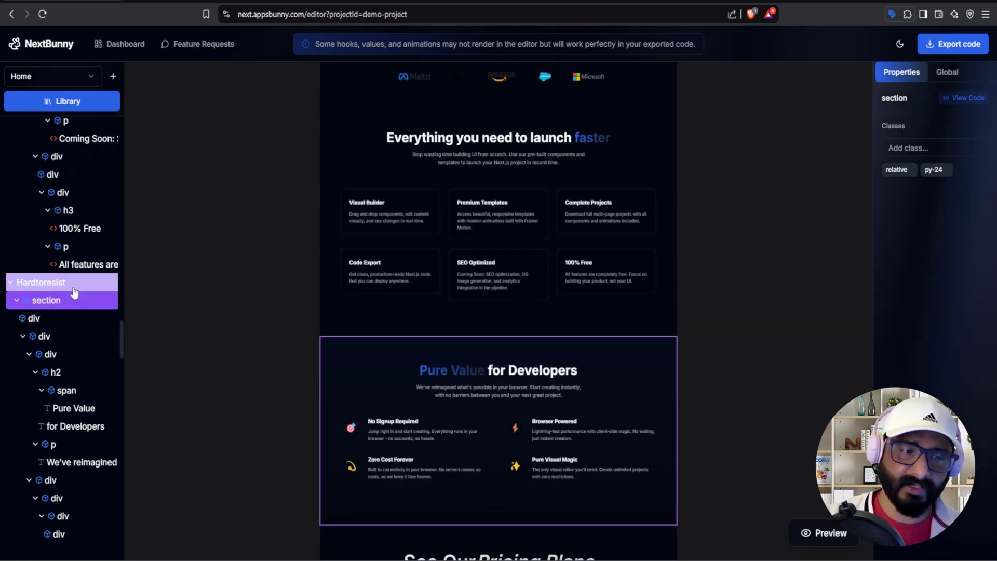
drag(75, 294, 103, 296)
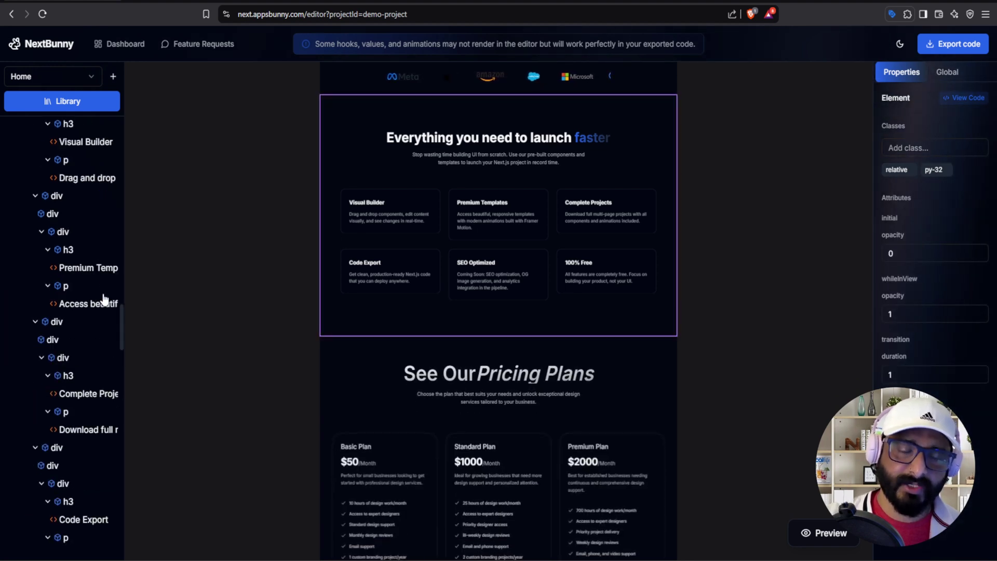
click(77, 109)
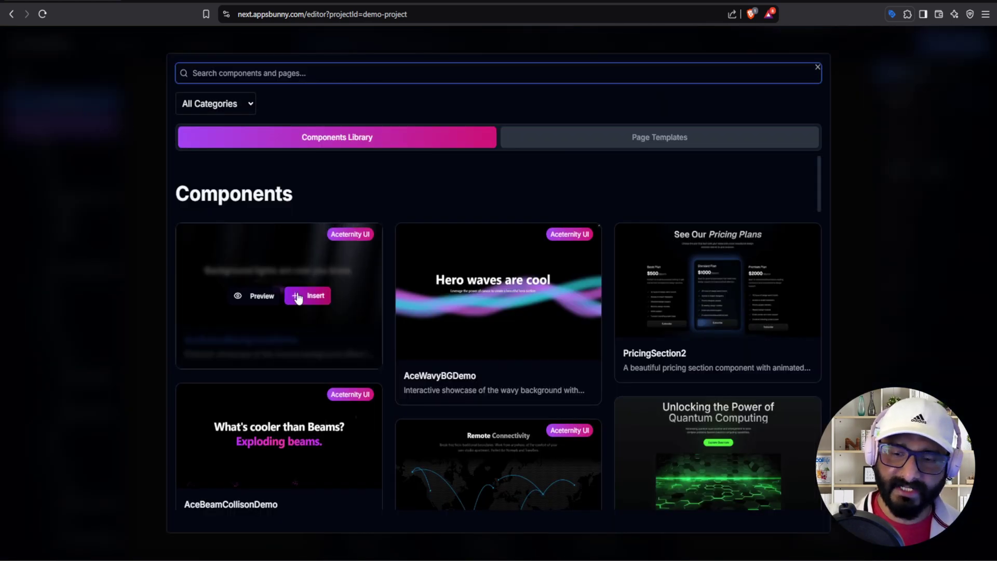
scroll(298, 292, down, 10)
scroll(298, 291, down, 3)
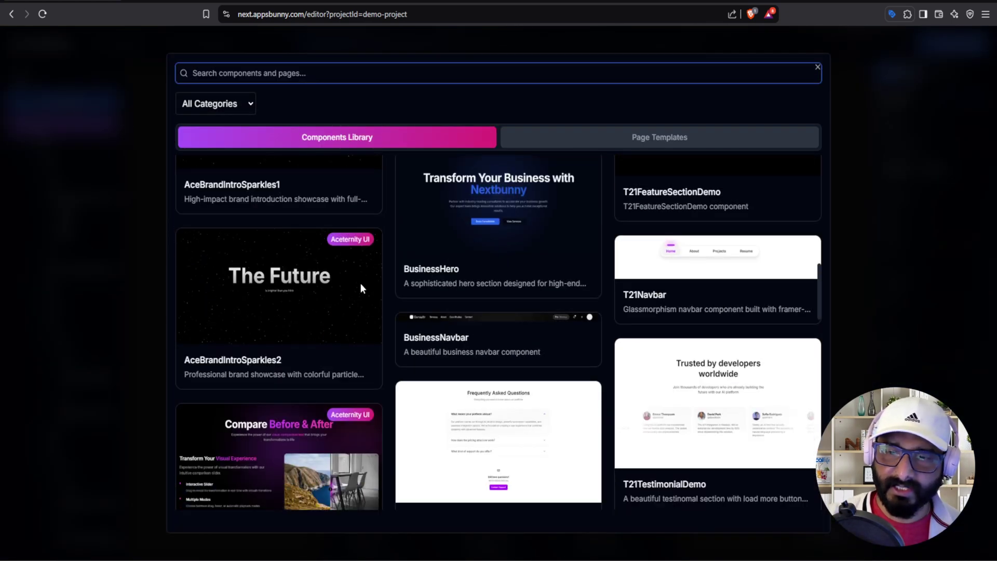
scroll(520, 294, up, 2)
mouse_move(681, 242)
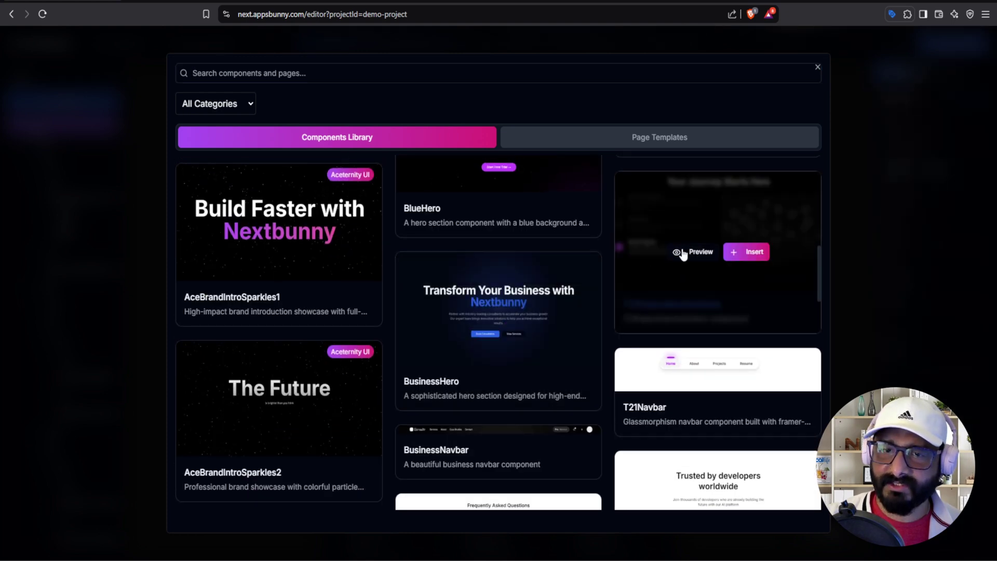
click(696, 251)
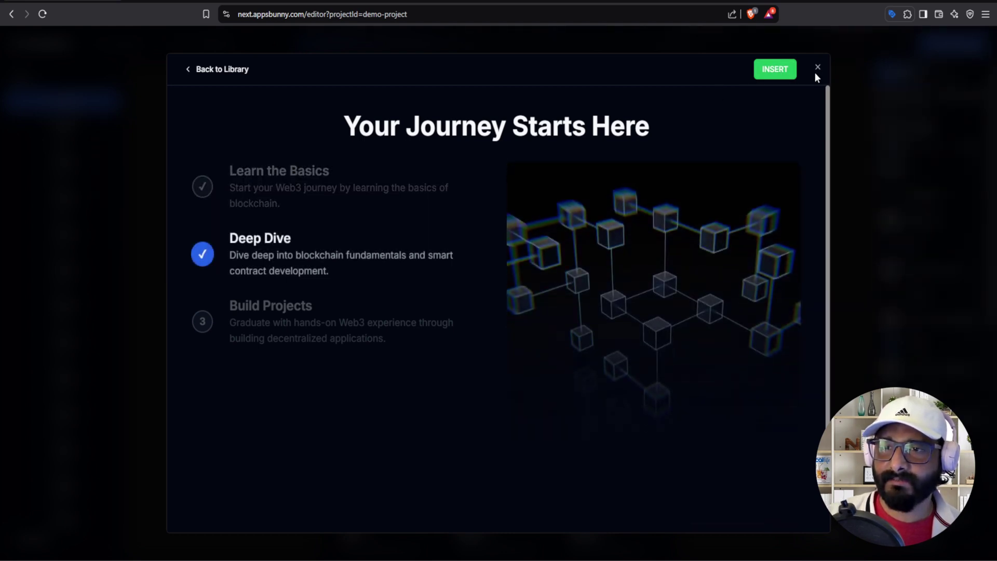
- Delete the second T21FeatureSection copy via Delete Component in the Layers tree
key(Escape)
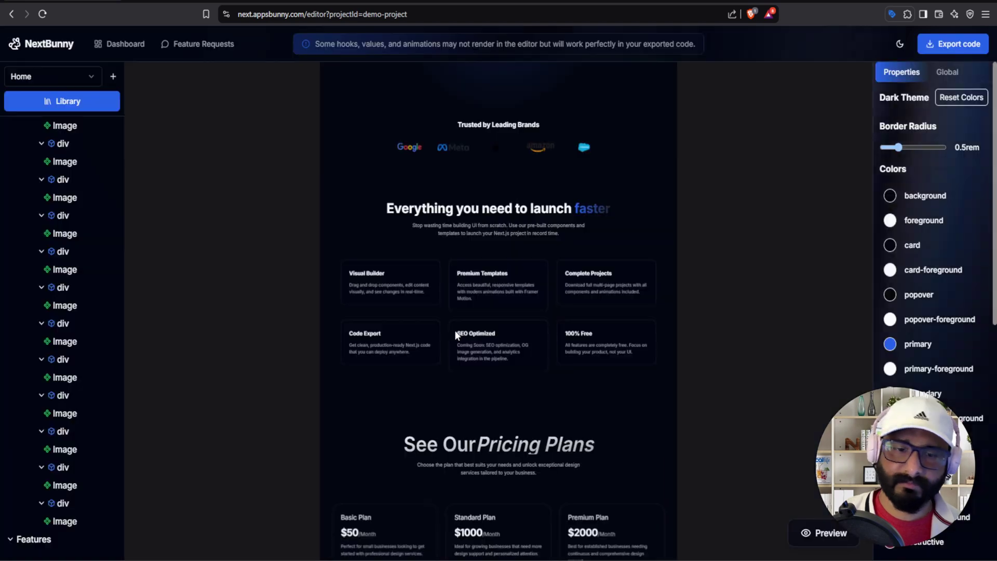
scroll(430, 325, down, 6)
scroll(429, 326, down, 8)
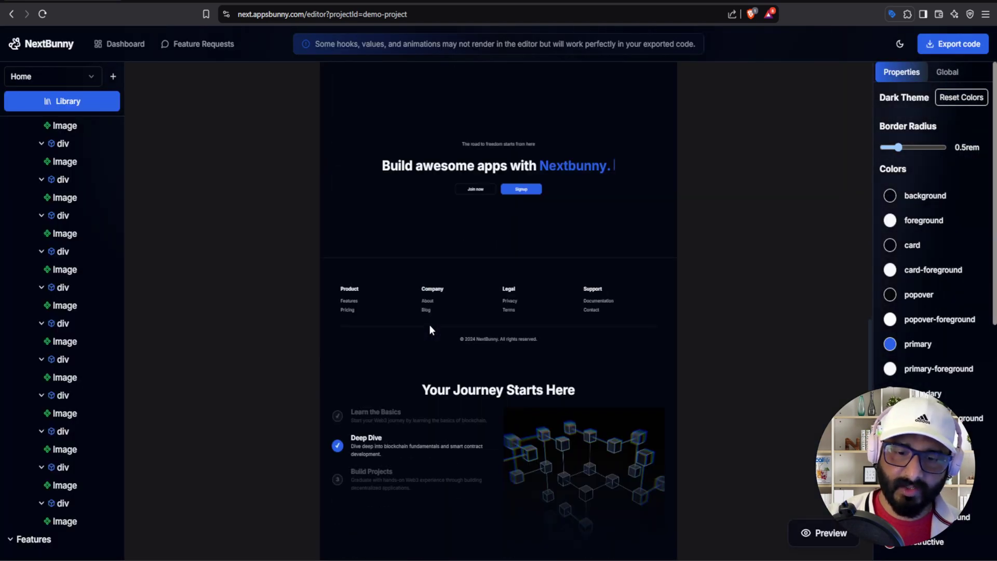
scroll(419, 349, down, 4)
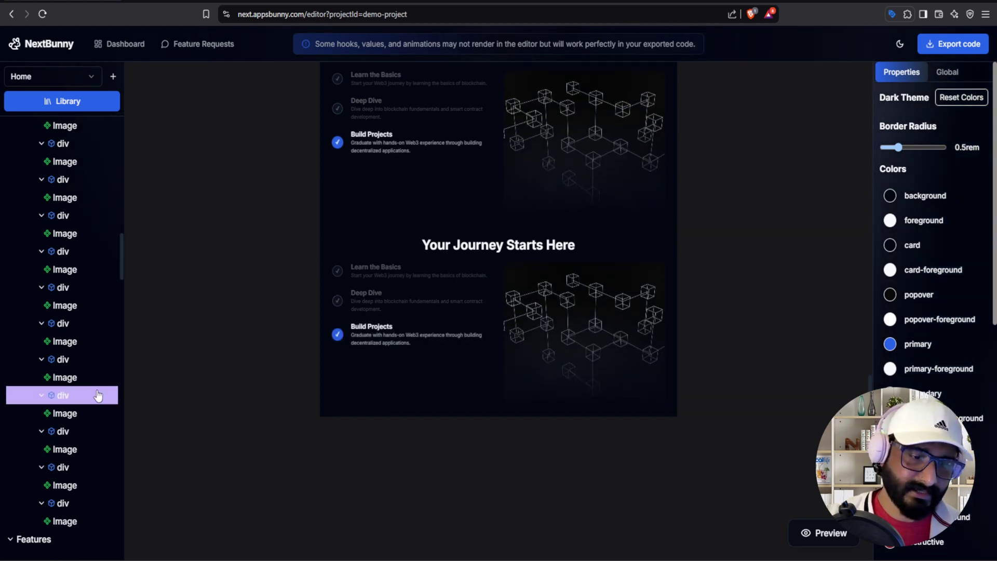
scroll(100, 396, down, 15)
scroll(99, 397, down, 10)
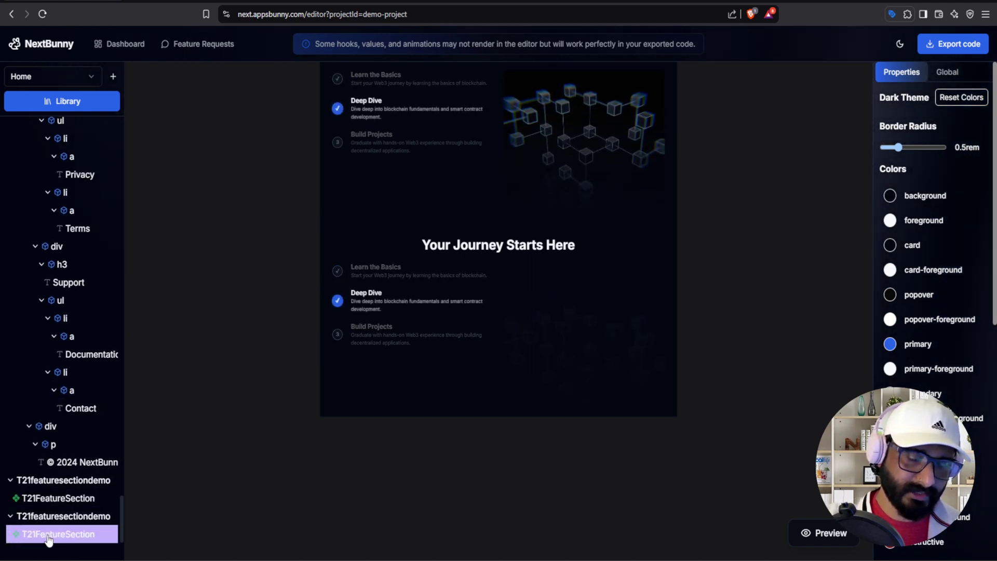
right_click(83, 530)
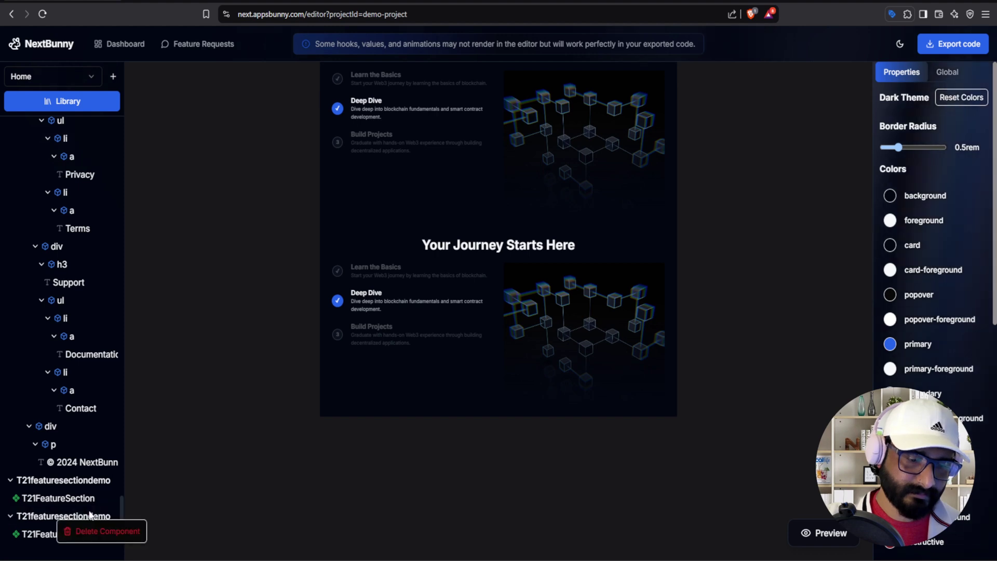
click(81, 530)
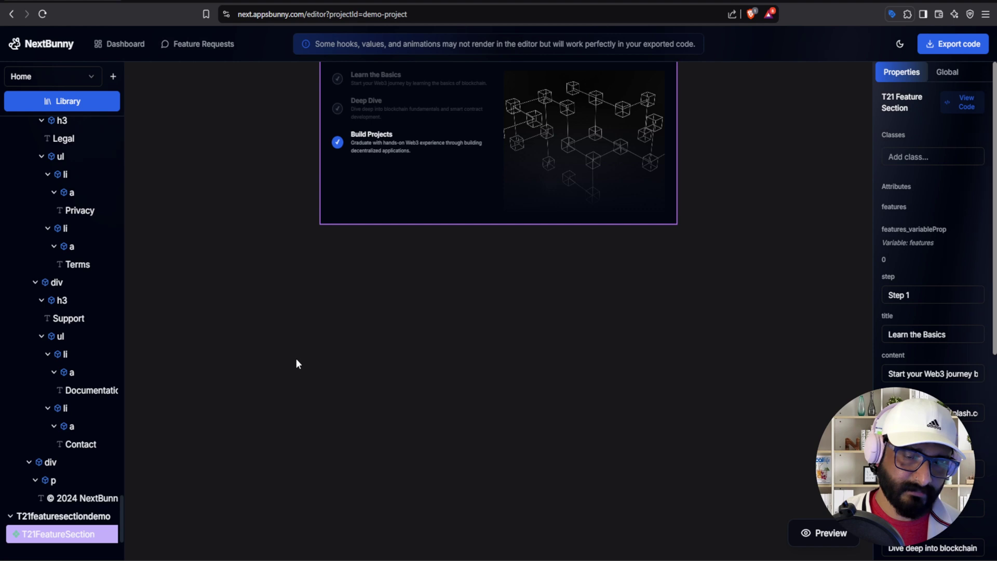
- Drag the T21FeatureSection from below the footer to just under the pricing section
scroll(335, 335, up, 9)
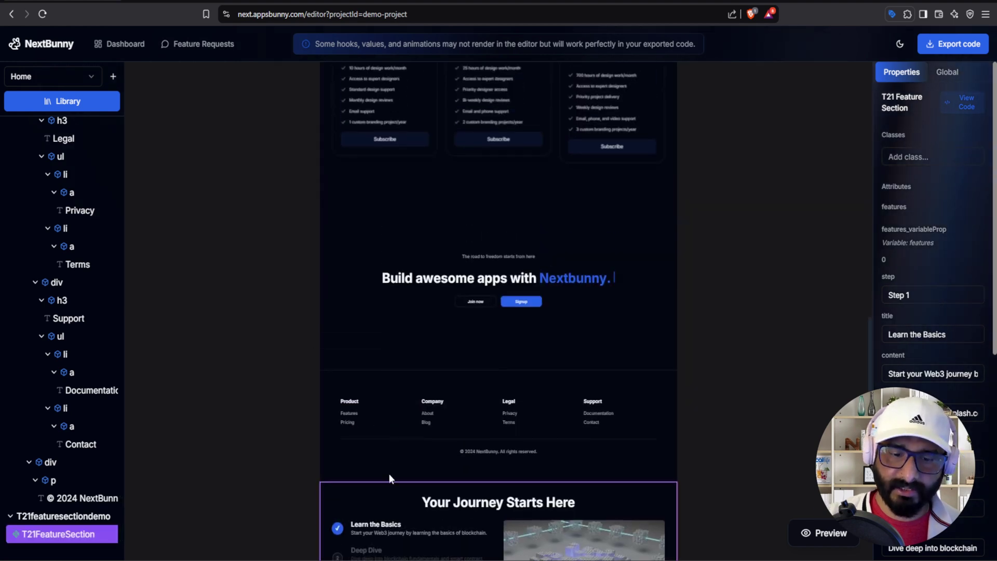
drag(385, 443, 422, 170)
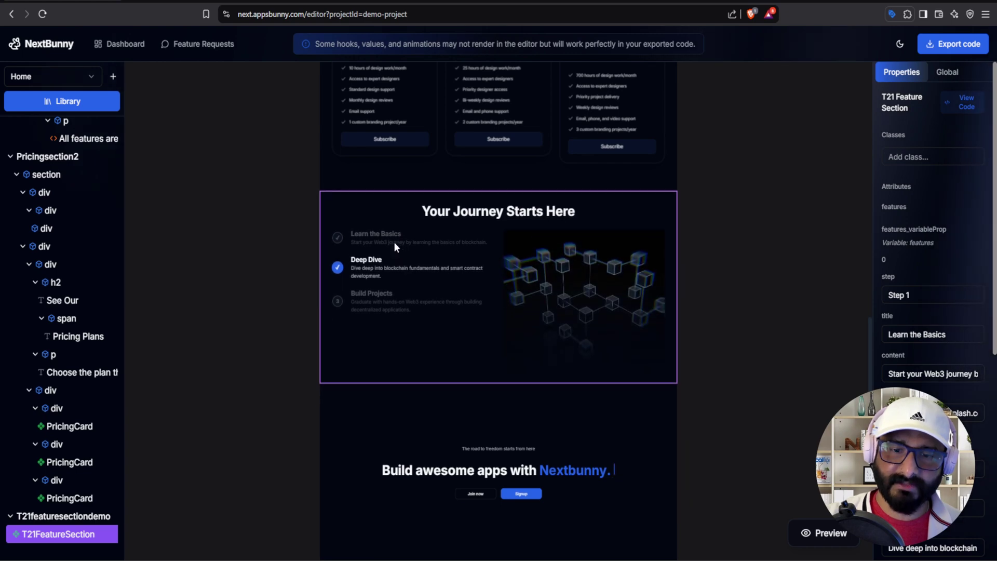
scroll(395, 243, down, 6)
scroll(393, 243, up, 8)
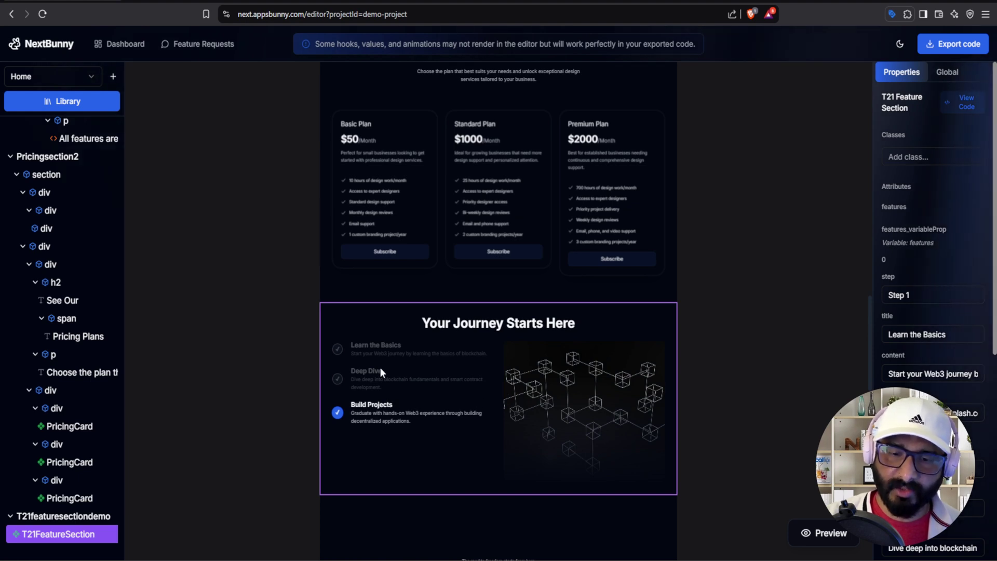
click(370, 351)
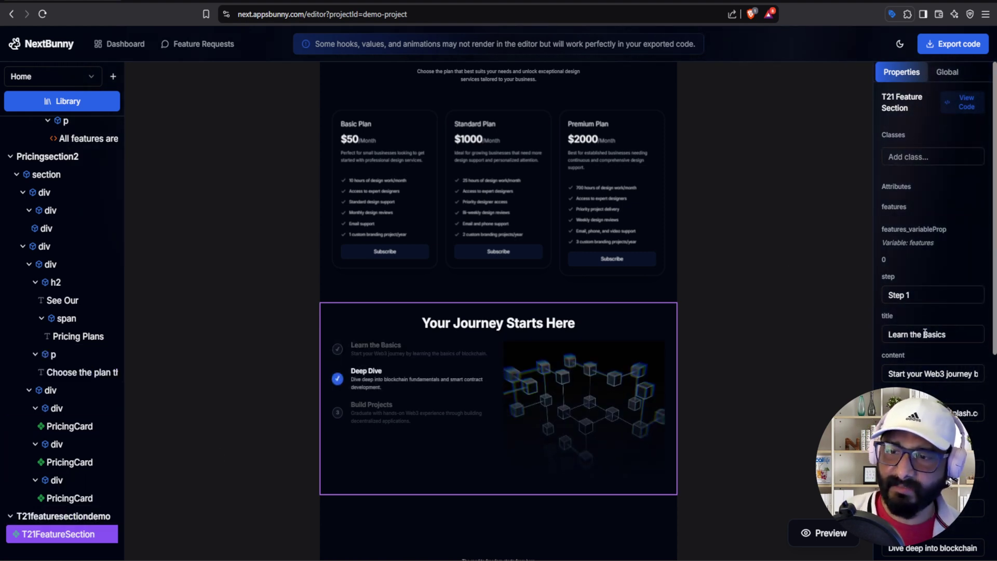
scroll(915, 294, down, 1)
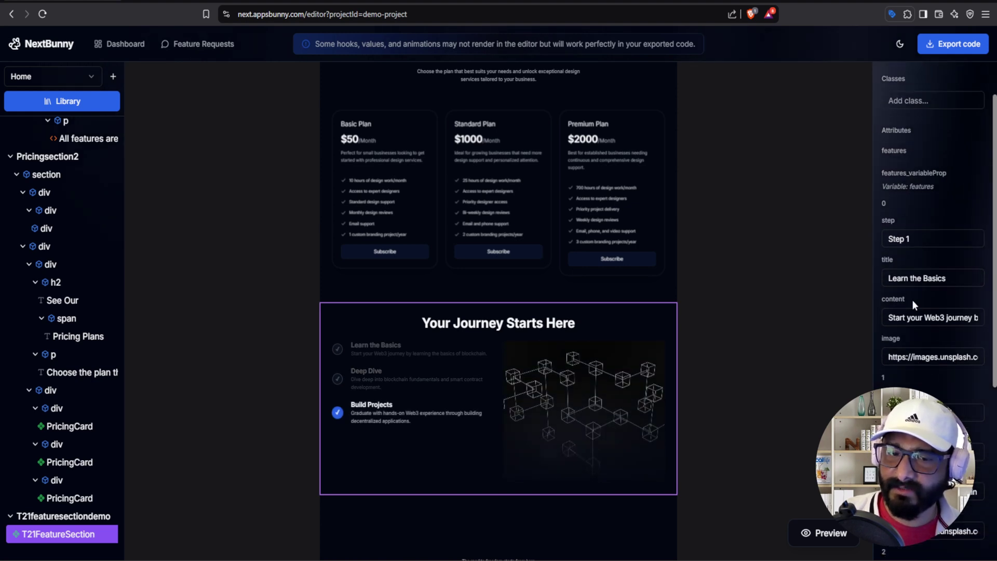
- In the Properties panel, prefix feature 0's 'Learn the Basics' title with '#1'
click(896, 284)
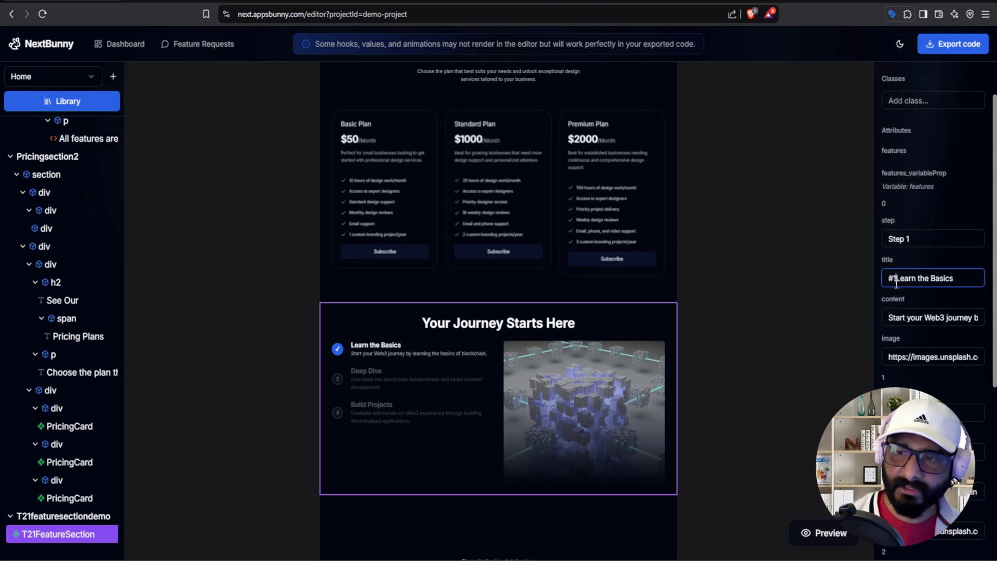
text(#1)
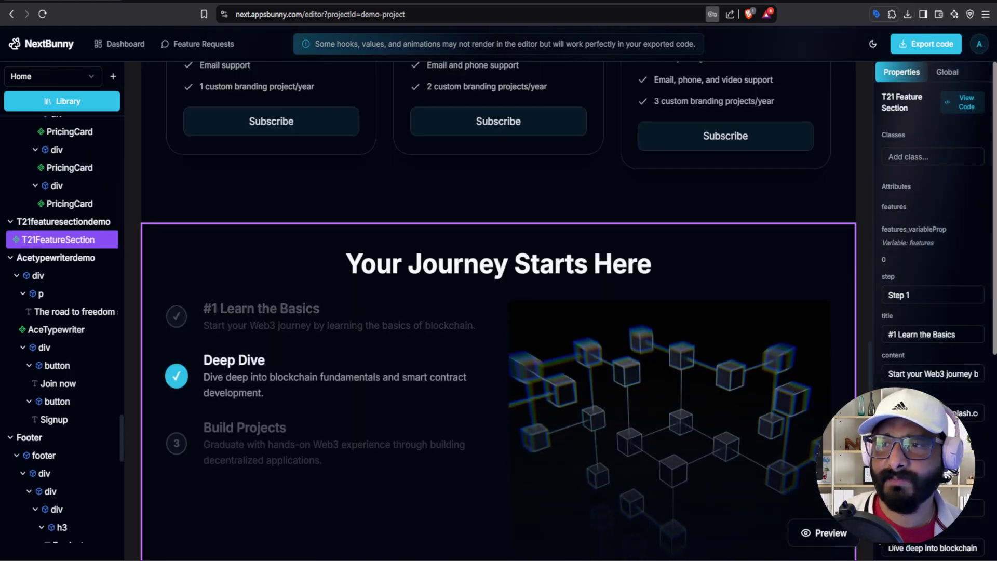
- In the feature section code, delete '#1 ' from the first title and the 'Step 1' number, then save
click(967, 104)
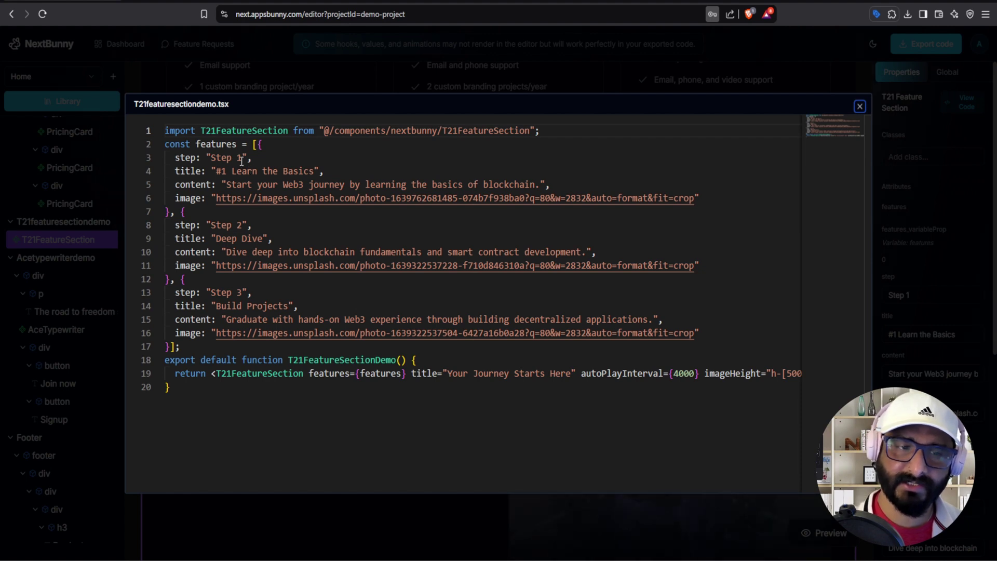
key(BackSpace)
key(BackSpace)
key(BackSpace)
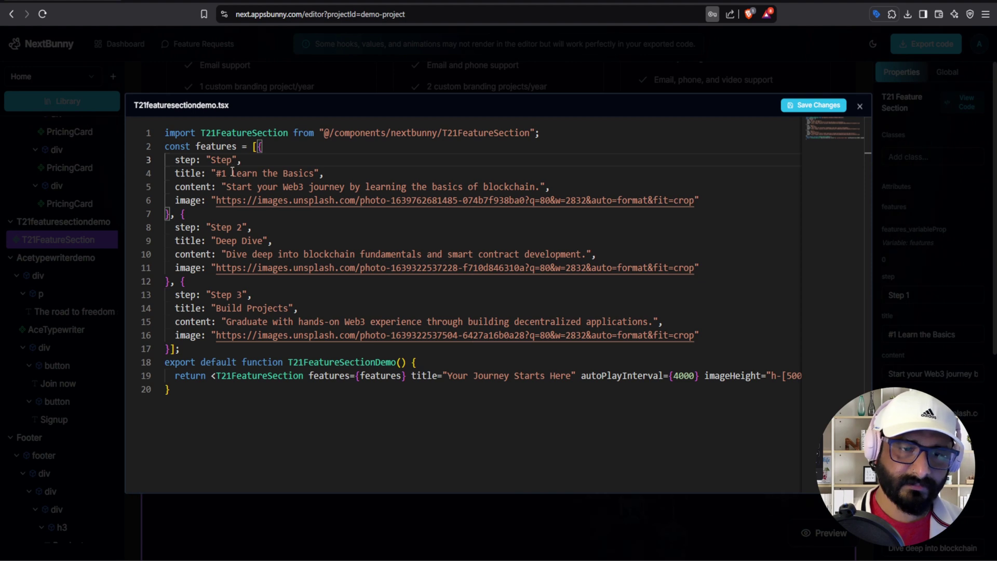
click(232, 173)
key(BackSpace)
key(BackSpace)
key(BackSpace)
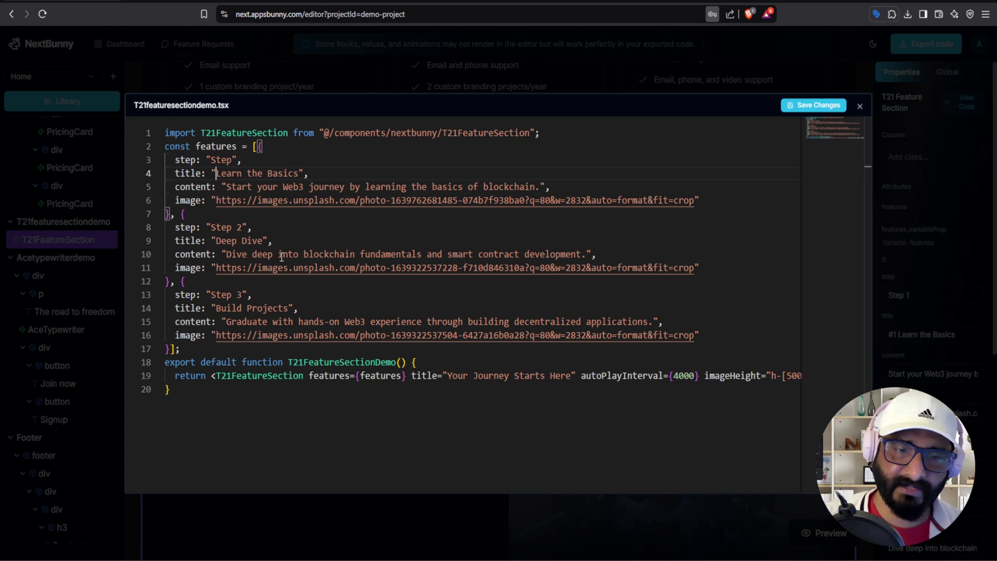
click(790, 107)
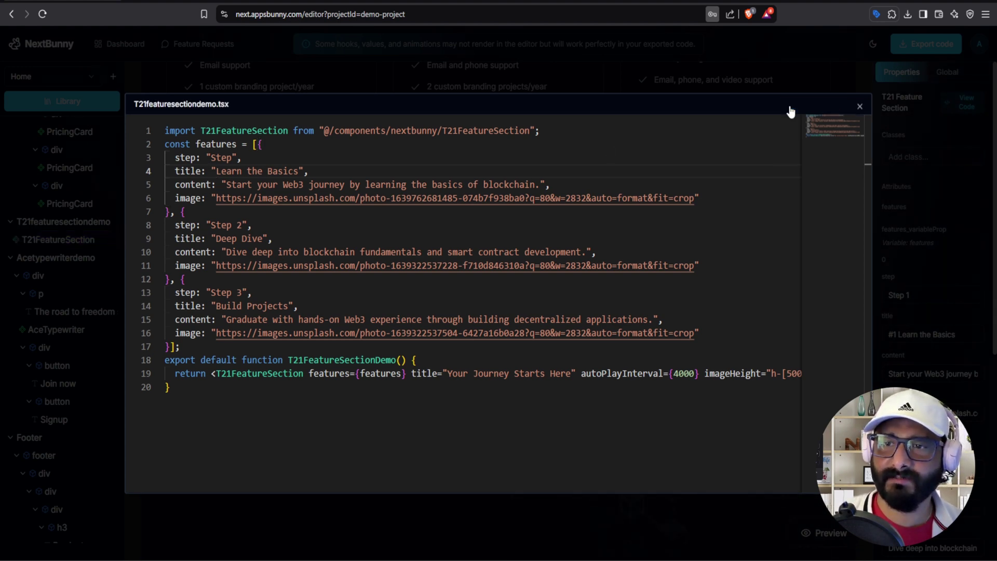
click(859, 108)
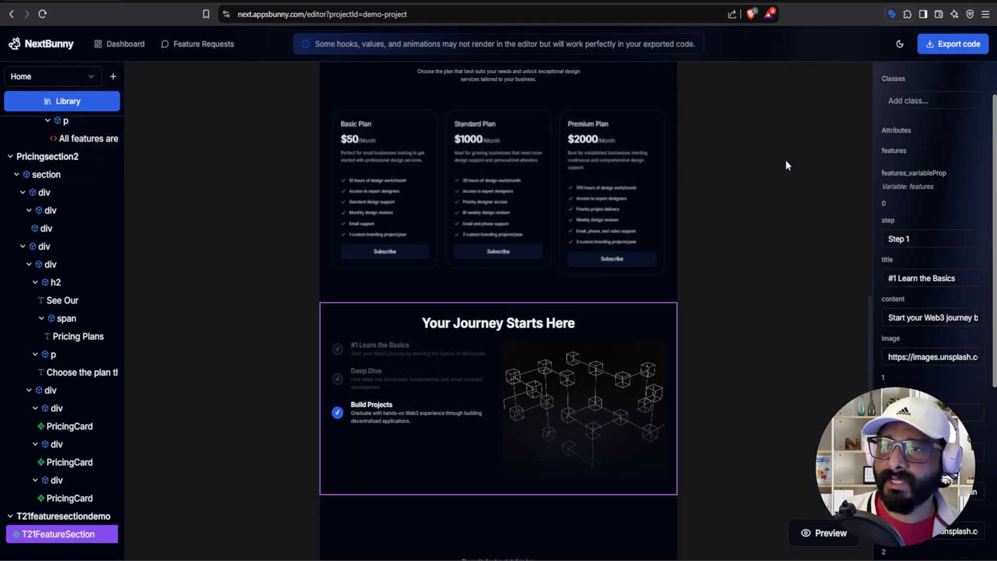
- Set the Global theme's primary colour to light cyan, recolouring the Launch Today button
click(630, 93)
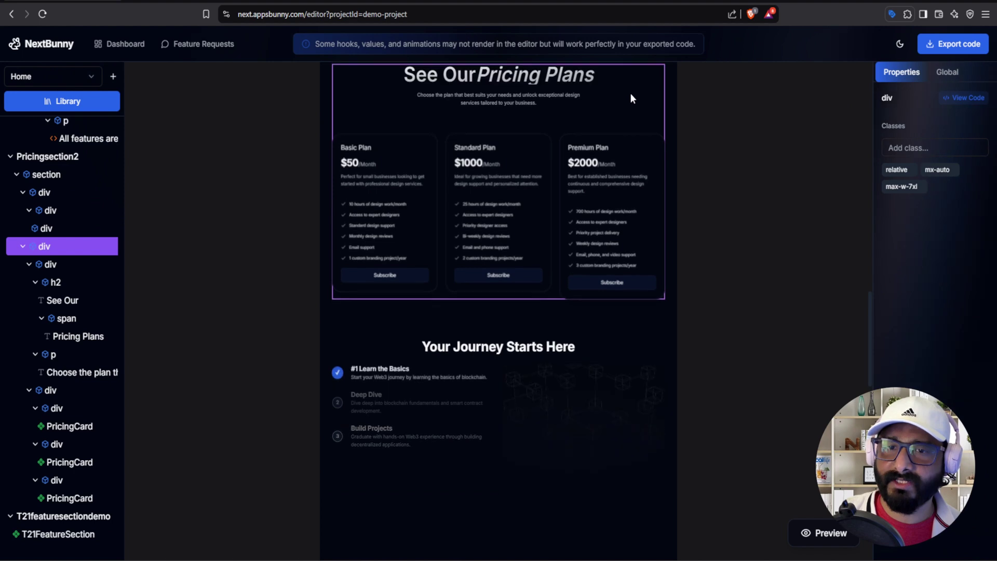
click(947, 71)
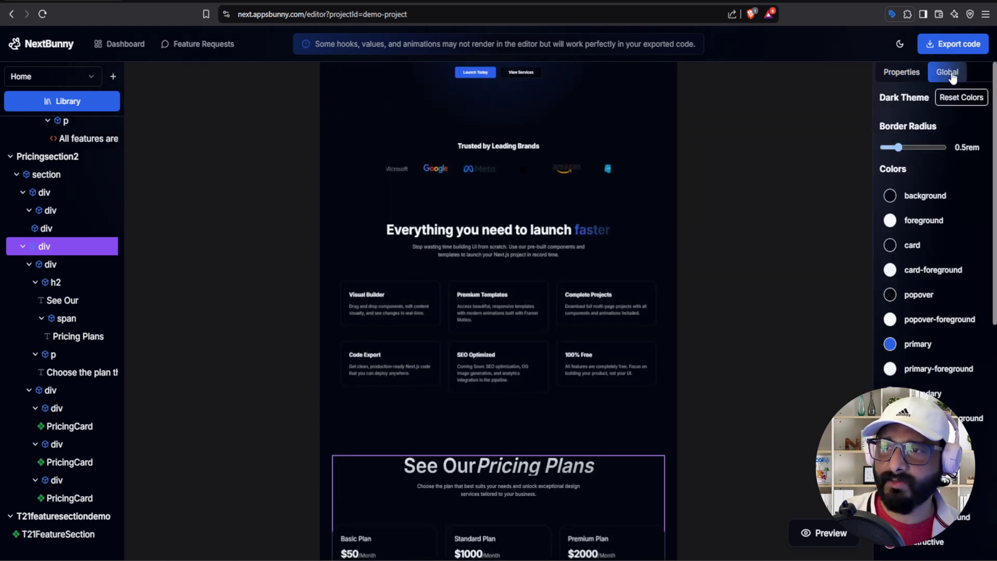
click(890, 344)
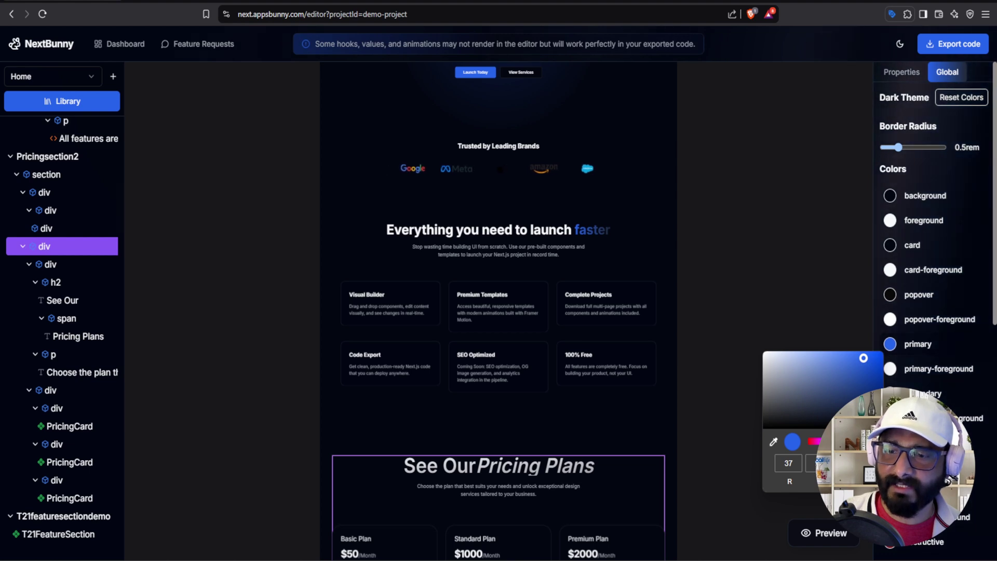
drag(851, 441, 845, 441)
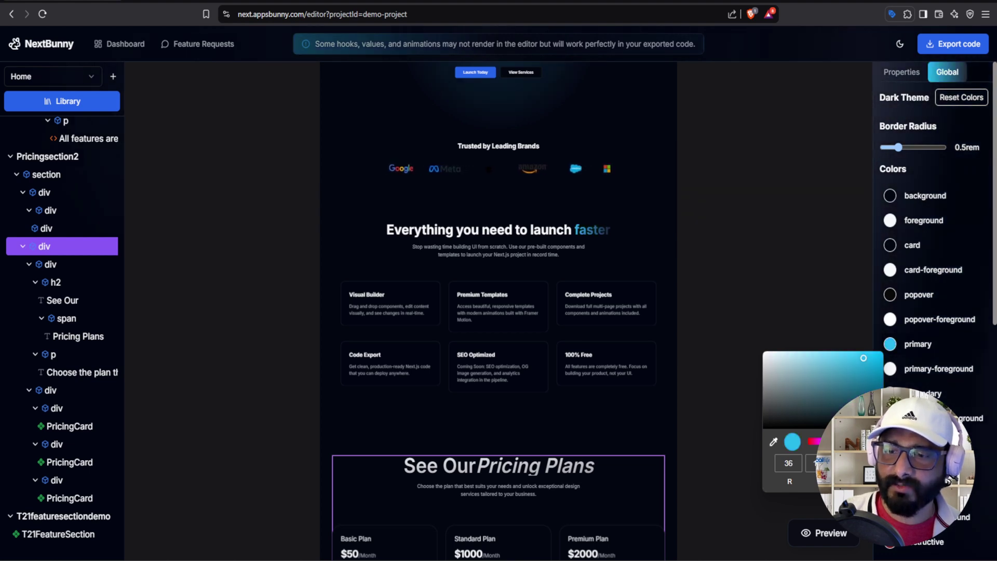
click(555, 360)
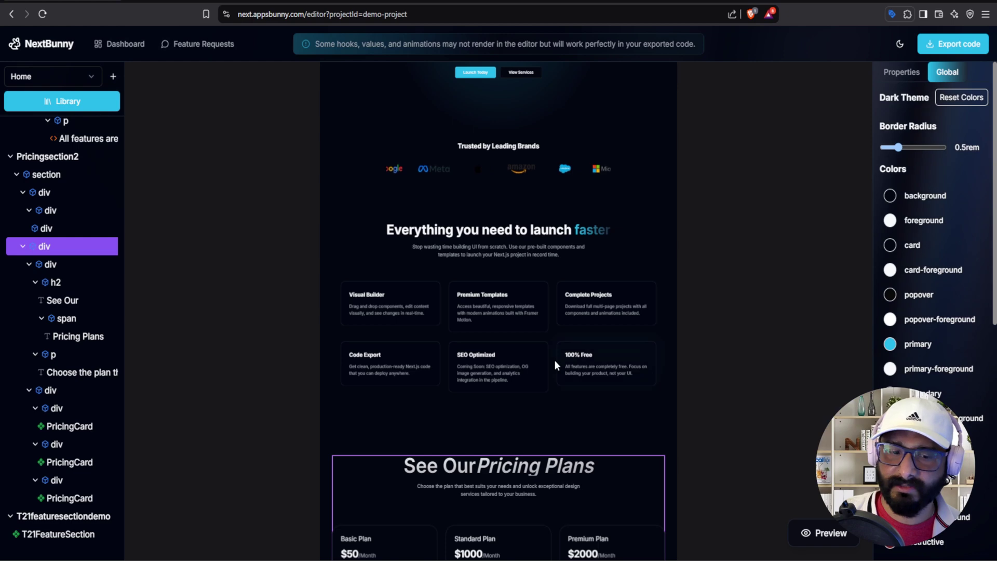
scroll(555, 360, up, 3)
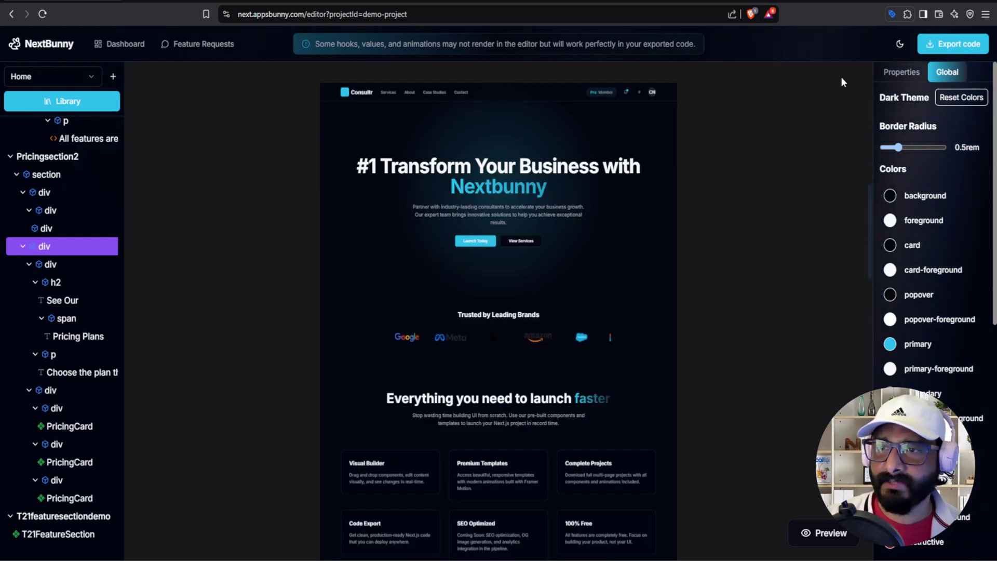
- Switch to the light theme and shift its primary colour to violet
click(899, 44)
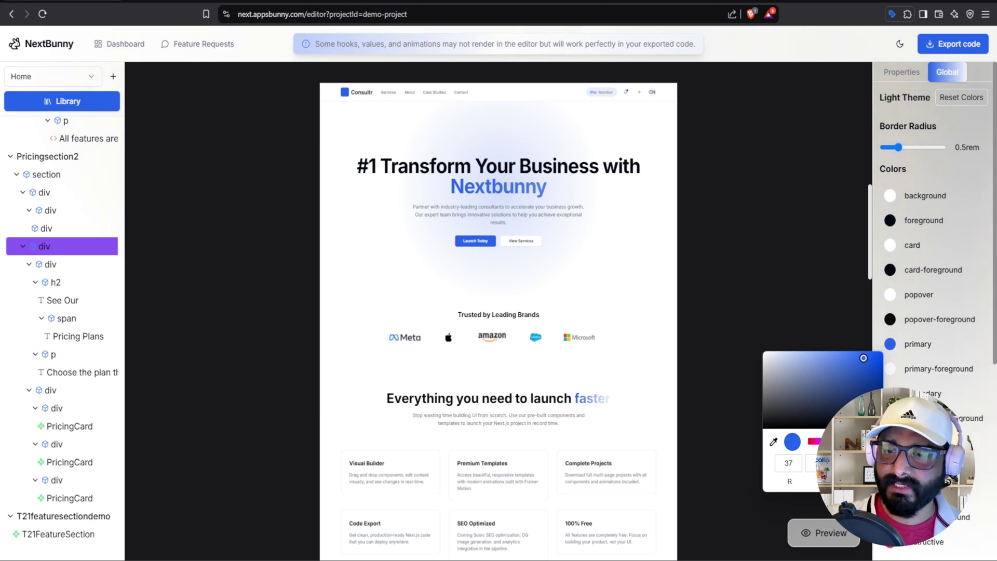
drag(851, 442, 856, 441)
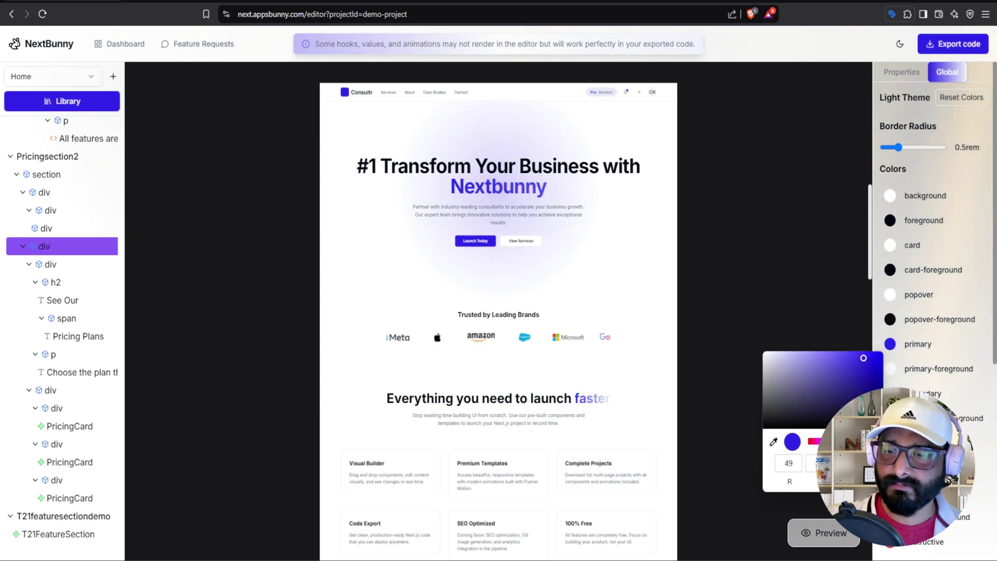
click(596, 270)
click(595, 270)
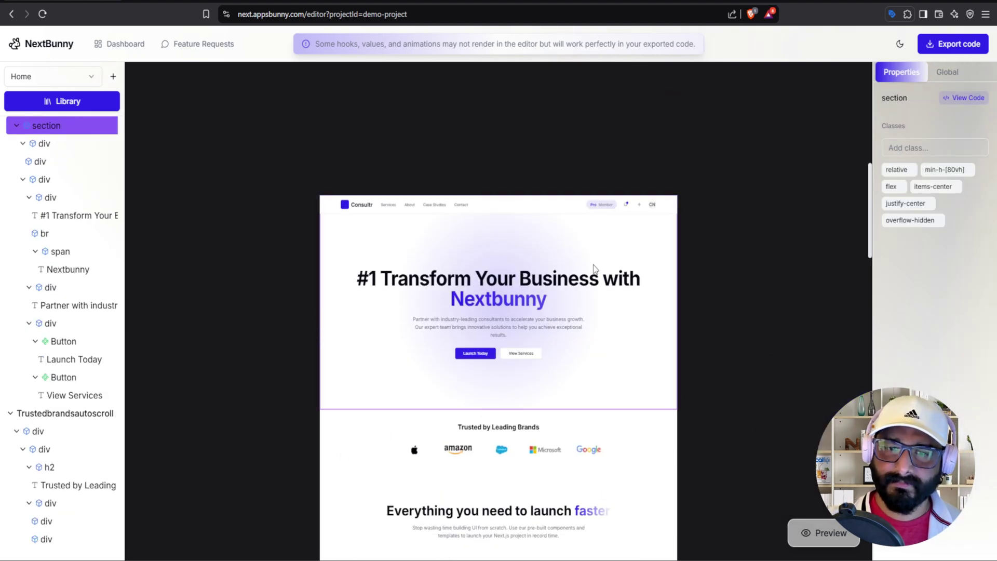
- Toggle between dark and light themes to compare, ending in dark mode with cyan accents
scroll(596, 270, up, 3)
scroll(682, 199, up, 4)
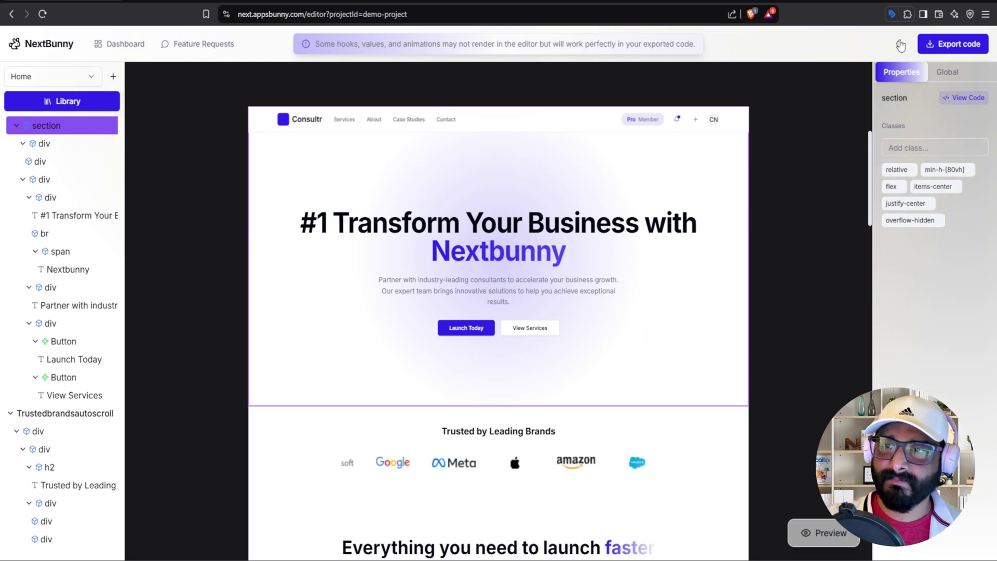
click(900, 45)
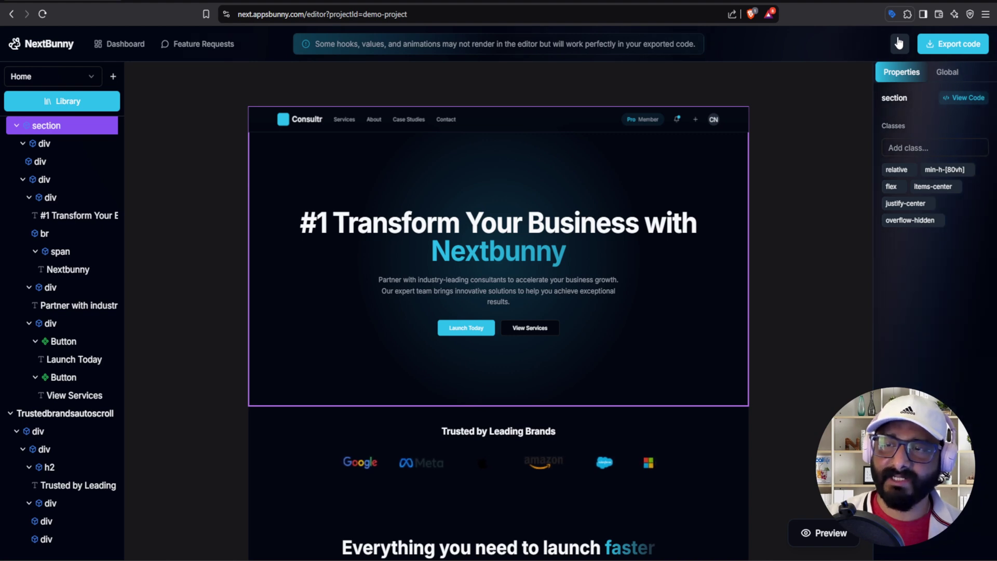
click(900, 44)
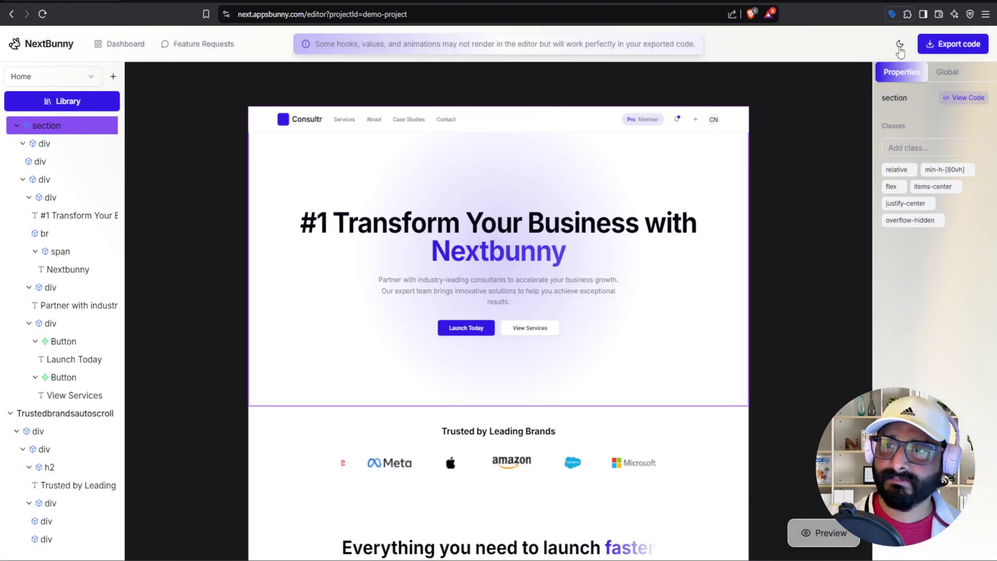
click(900, 45)
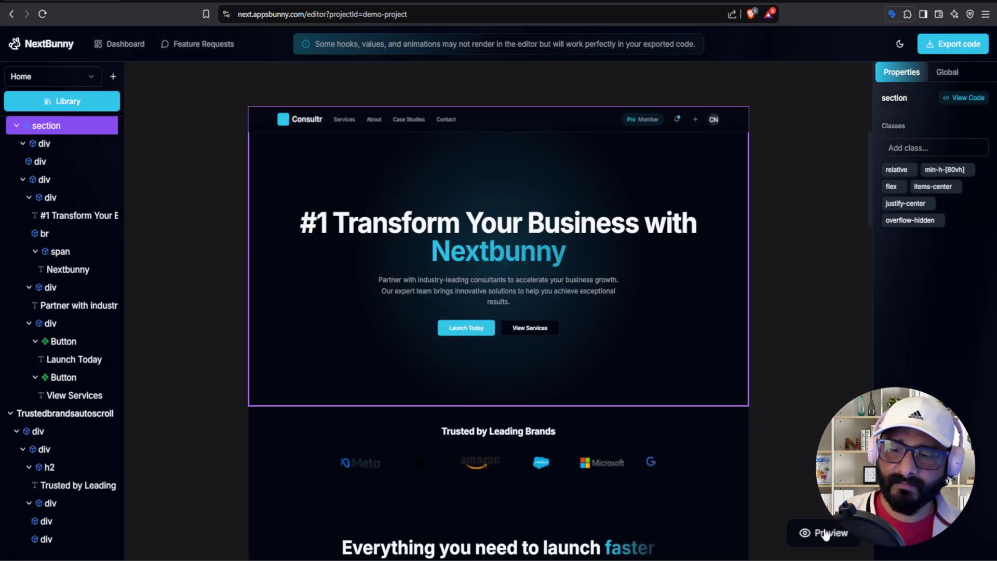
- Scroll through the full-page preview of the dark, cyan-accented Consultr site, then return to editing
click(826, 533)
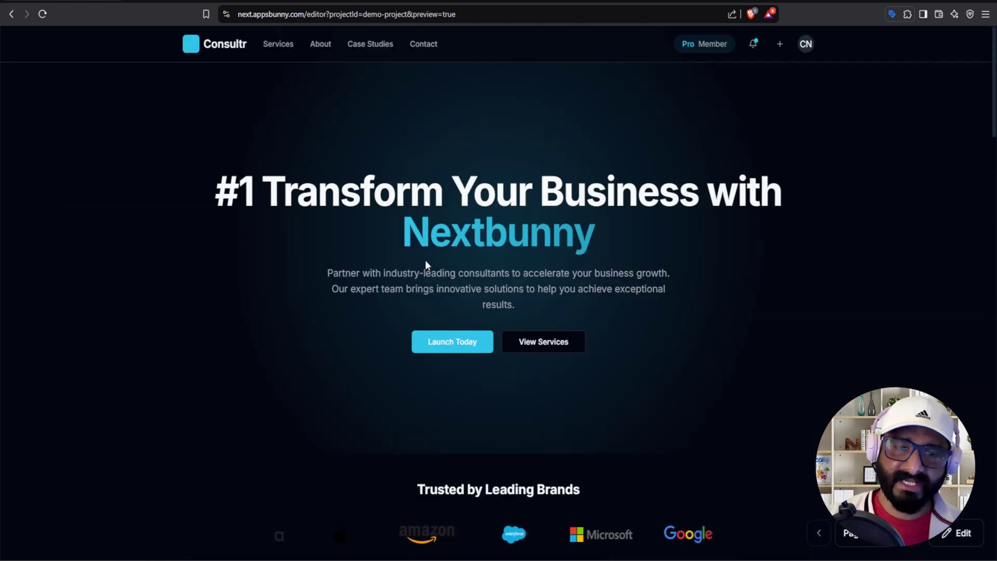
scroll(426, 264, down, 1)
scroll(418, 265, down, 8)
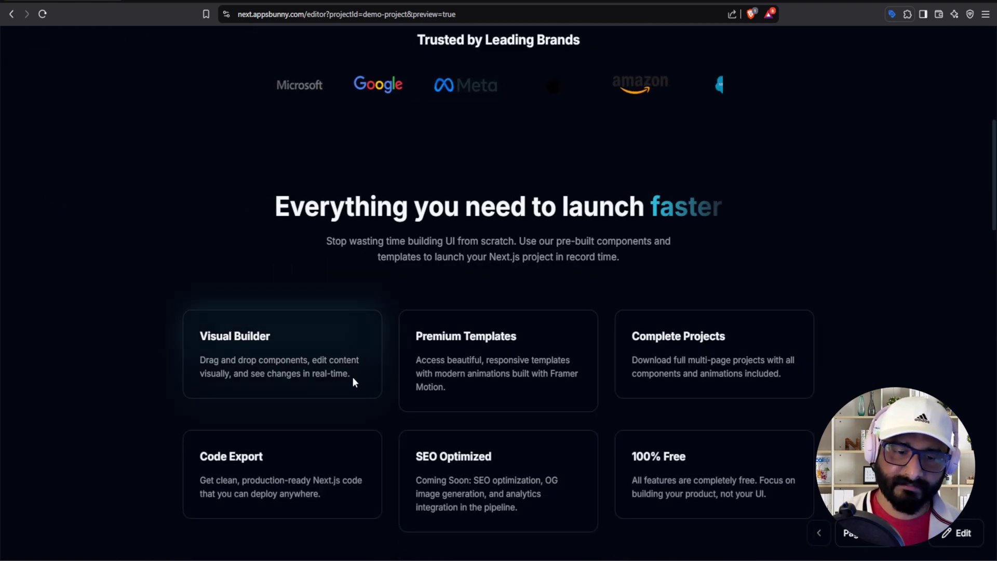
scroll(444, 378, down, 13)
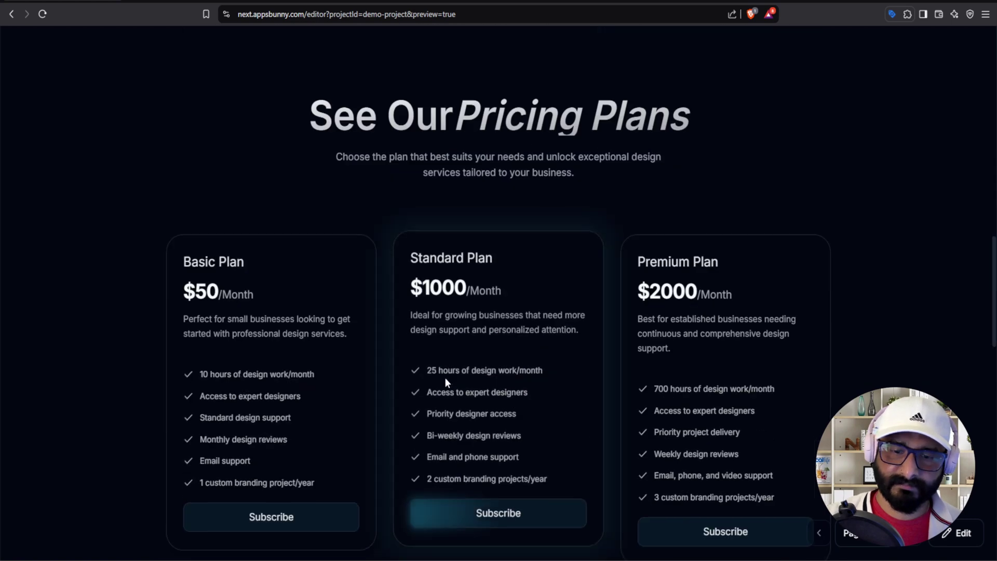
scroll(445, 385, down, 9)
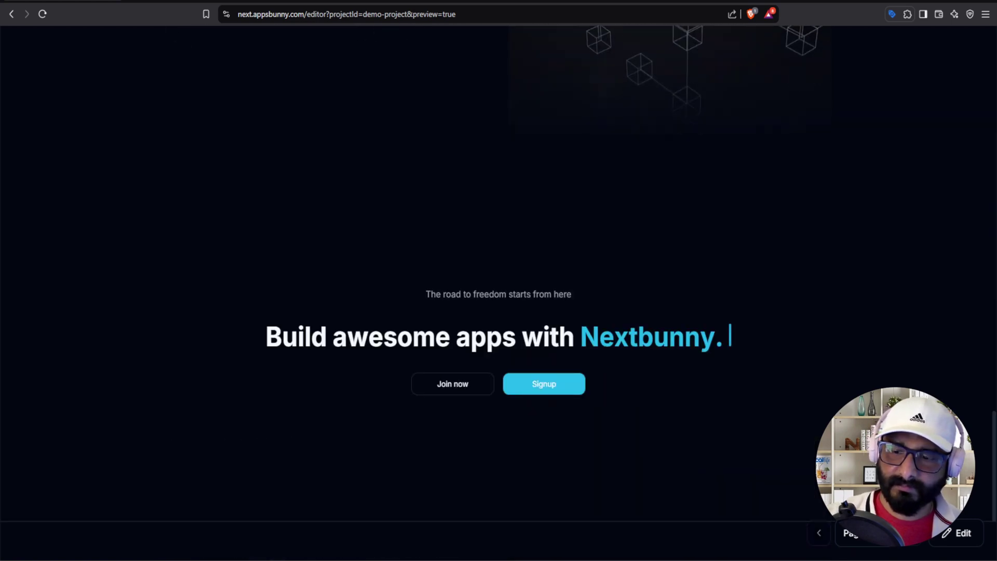
click(950, 535)
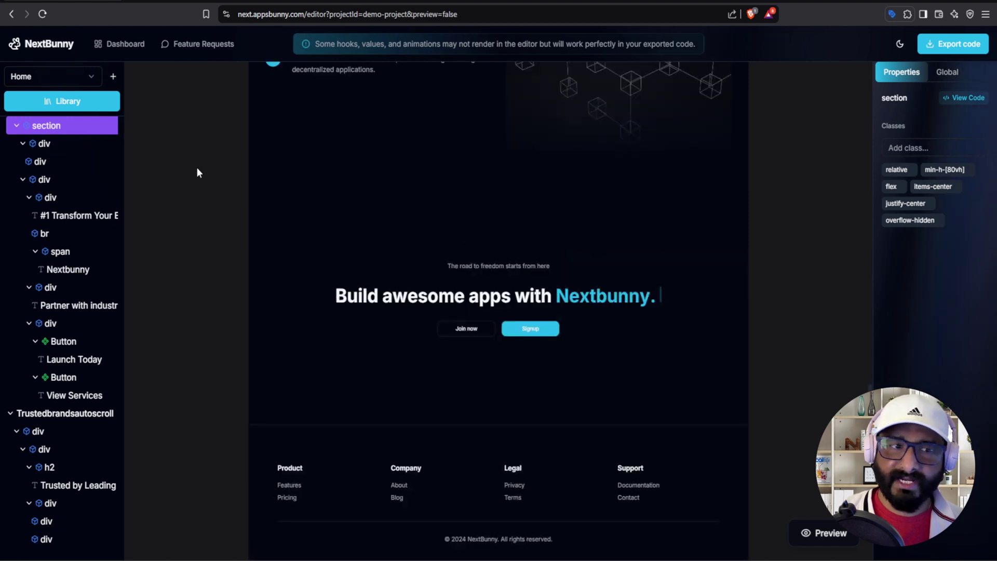
- Create a new page named 'about' and bring up the component library
click(113, 77)
text(about)
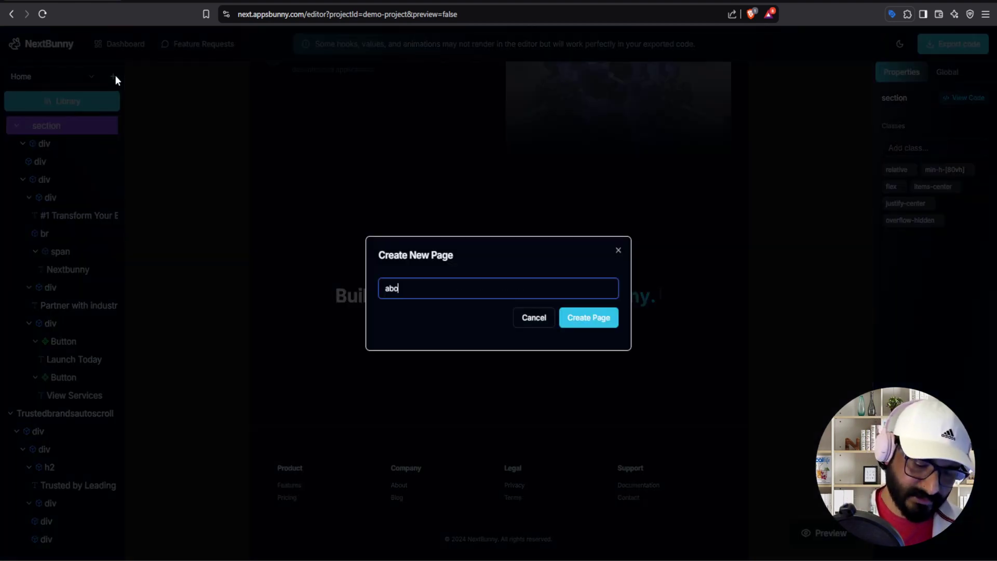
click(603, 327)
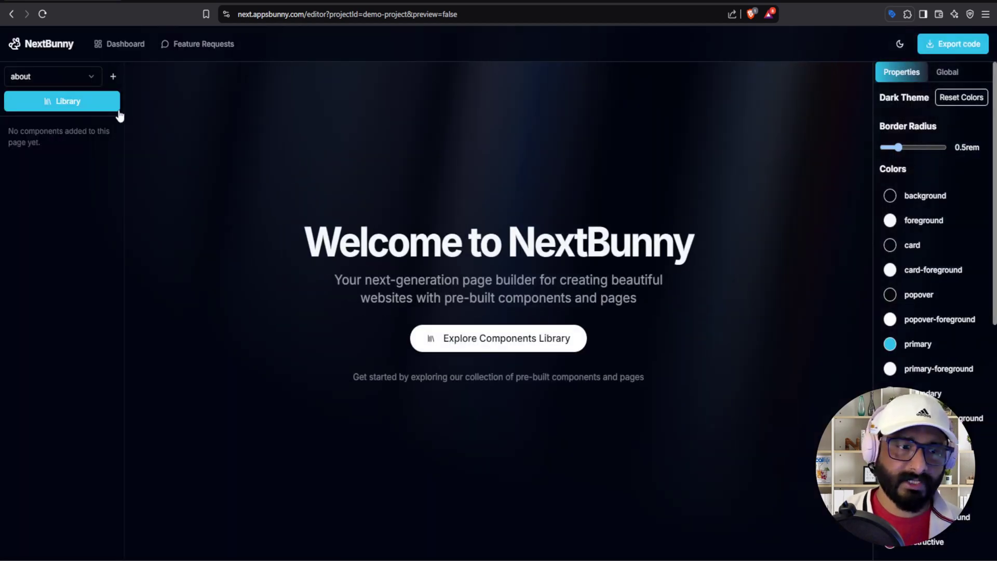
click(104, 102)
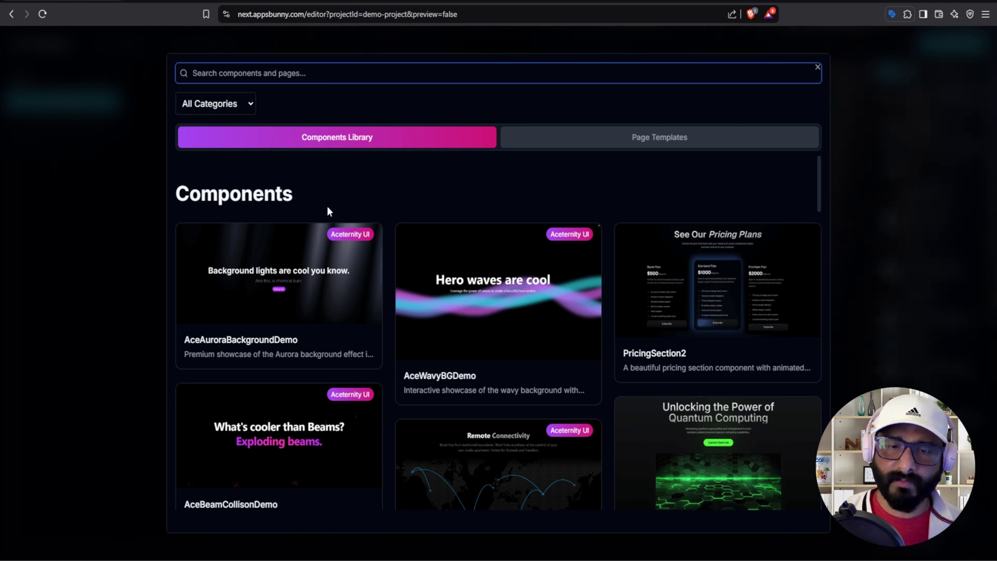
- Preview the WavyHero component in the library and add it to the about page
click(679, 137)
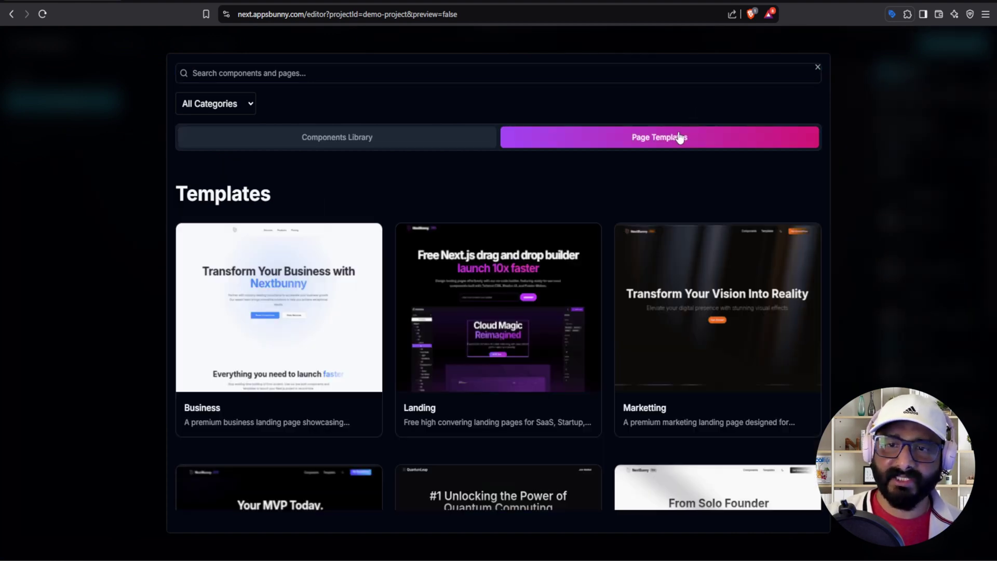
click(448, 145)
mouse_move(432, 230)
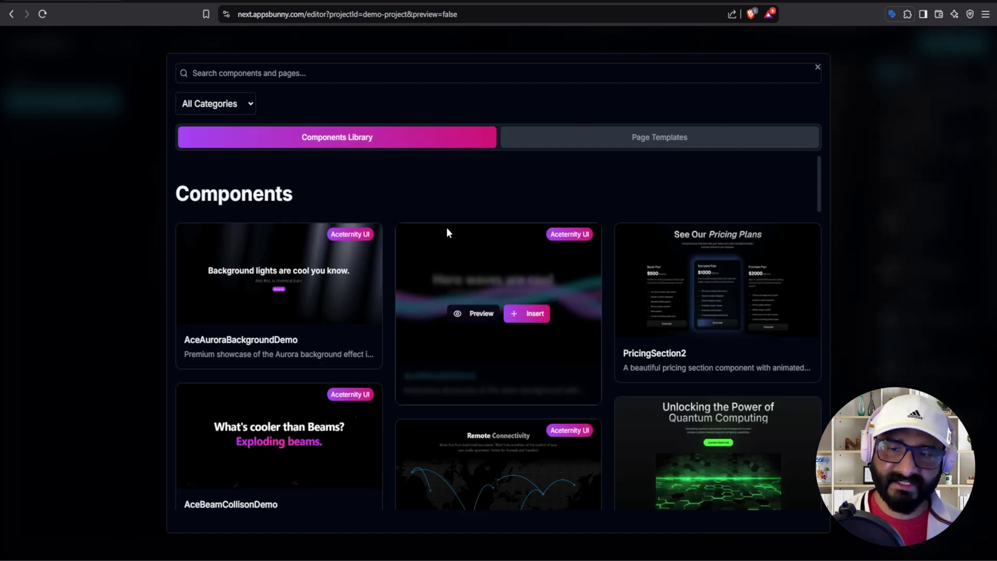
scroll(455, 239, down, 9)
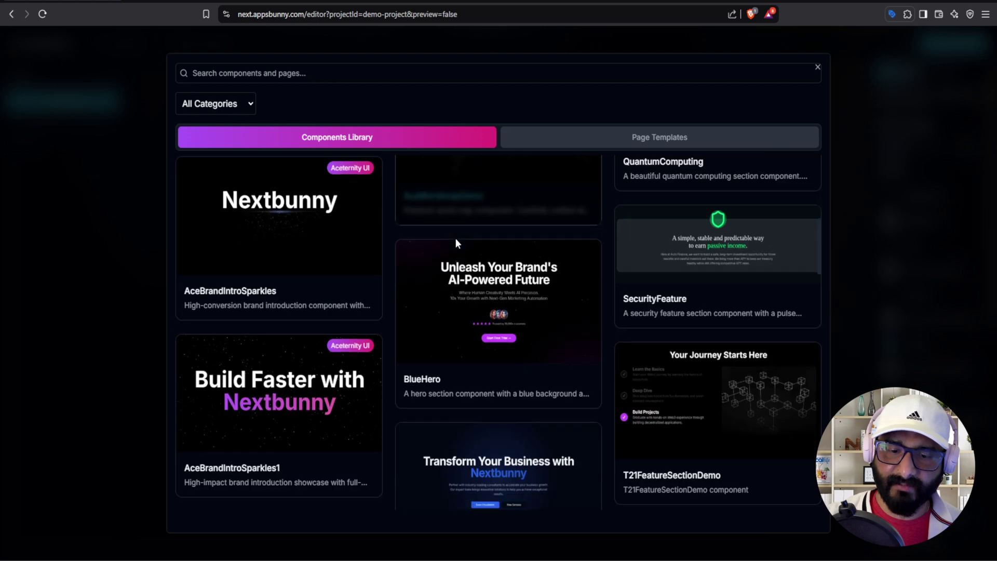
scroll(456, 240, down, 7)
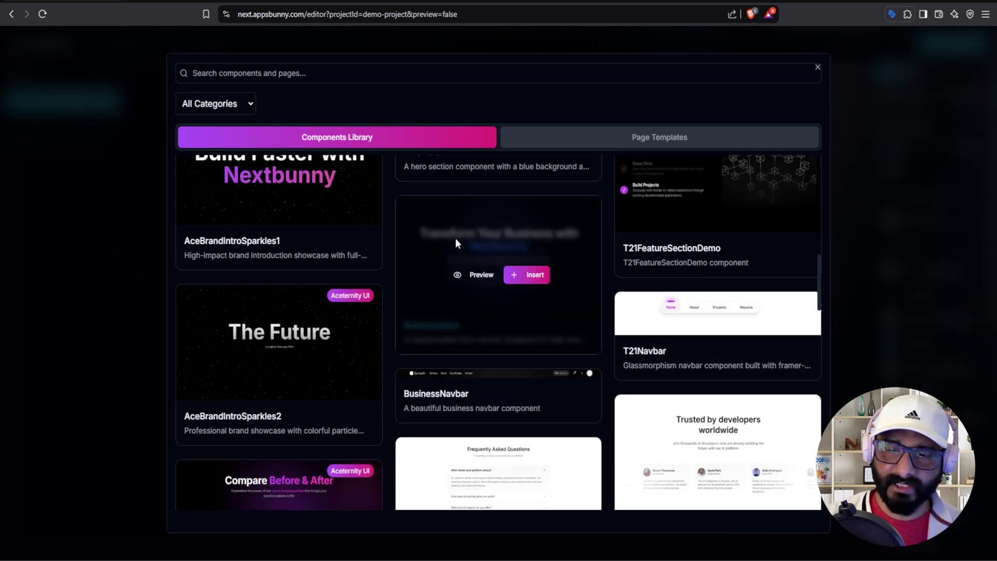
scroll(455, 238, down, 10)
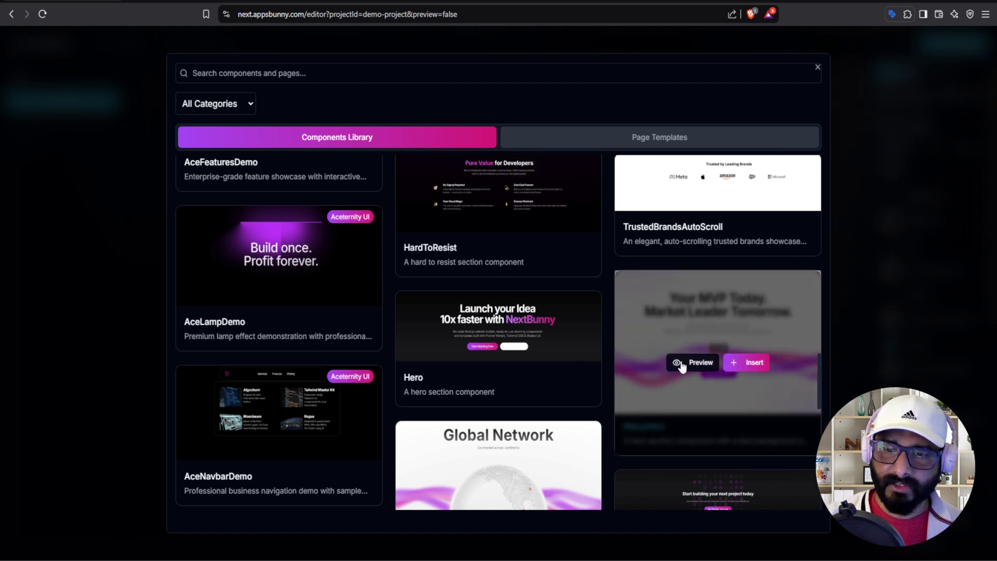
click(689, 366)
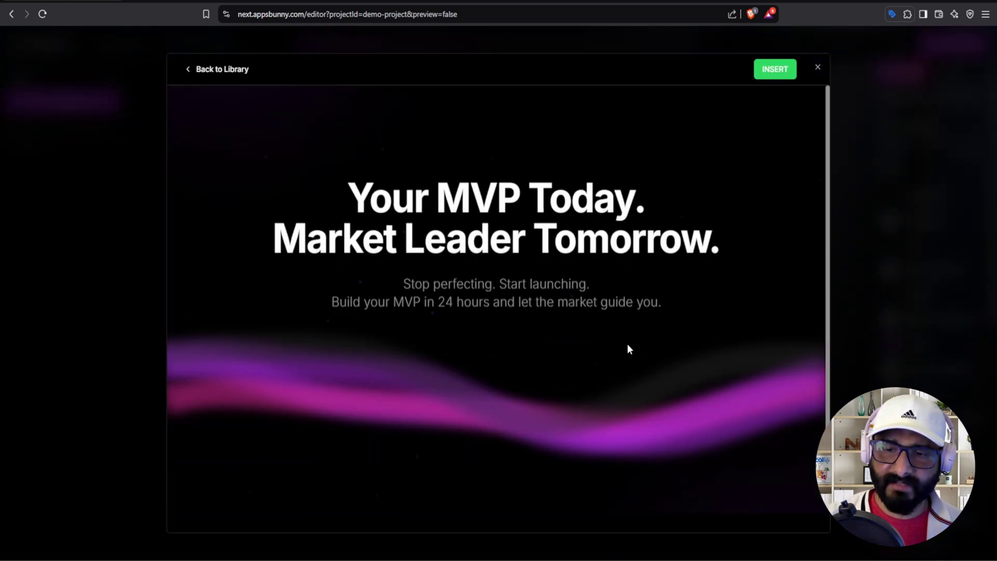
scroll(515, 353, down, 1)
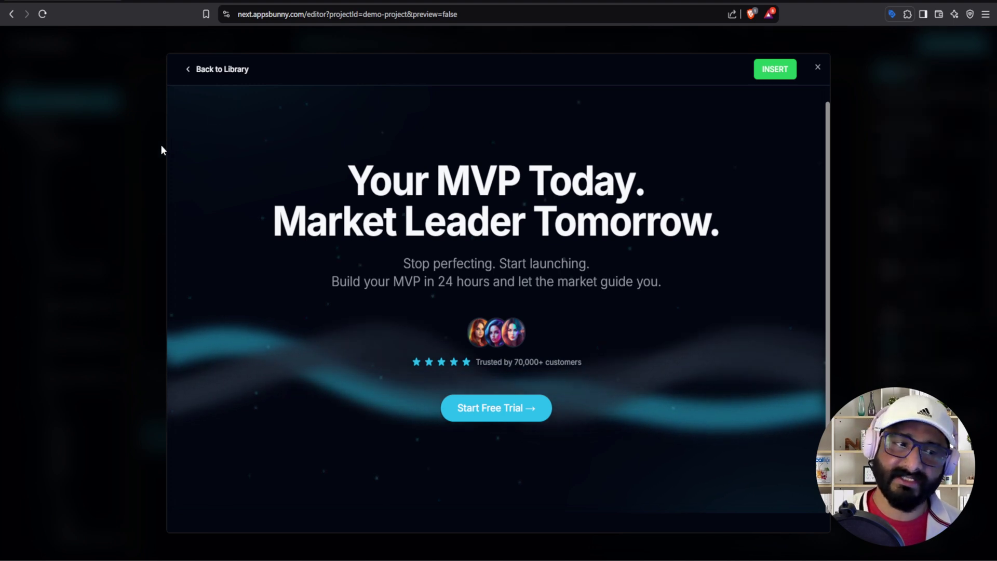
click(195, 74)
click(158, 116)
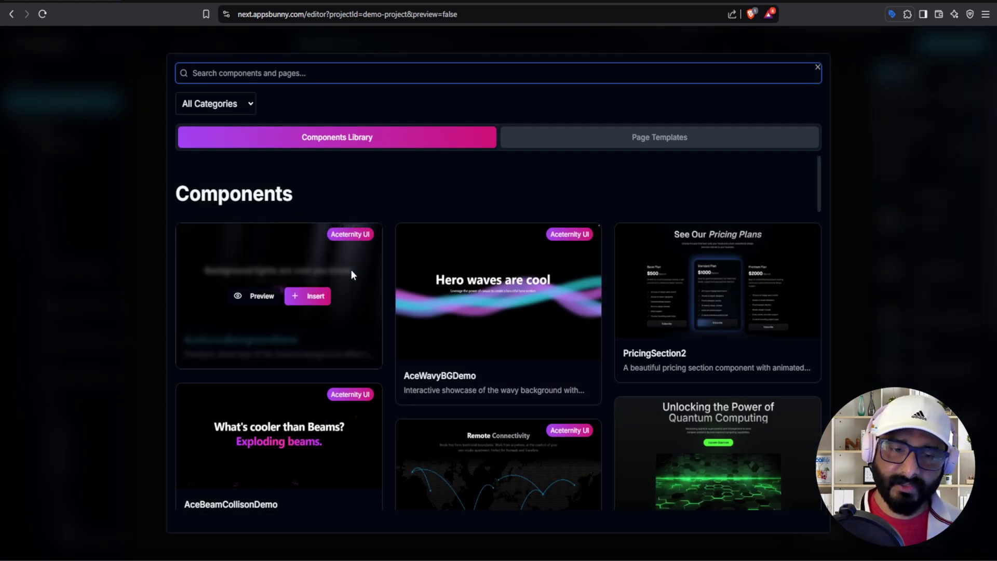
- Insert the Features section and the Navbar component onto the about page
scroll(352, 275, down, 8)
scroll(351, 275, down, 10)
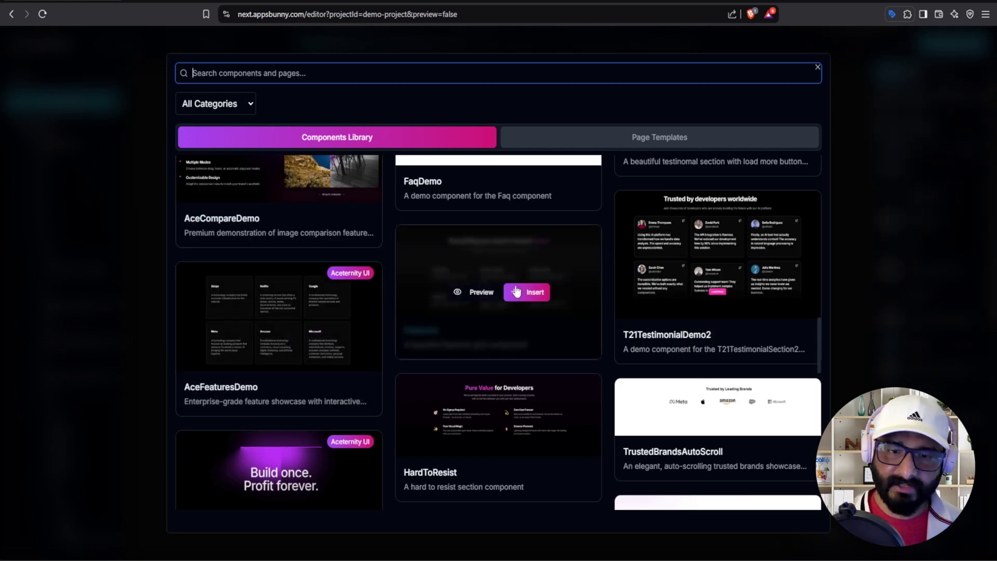
click(517, 291)
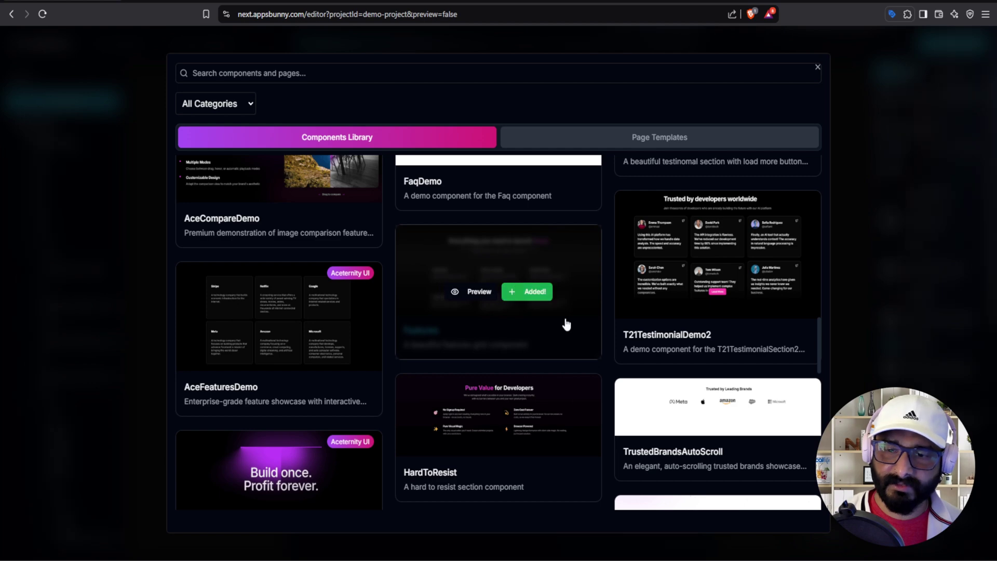
scroll(566, 325, down, 10)
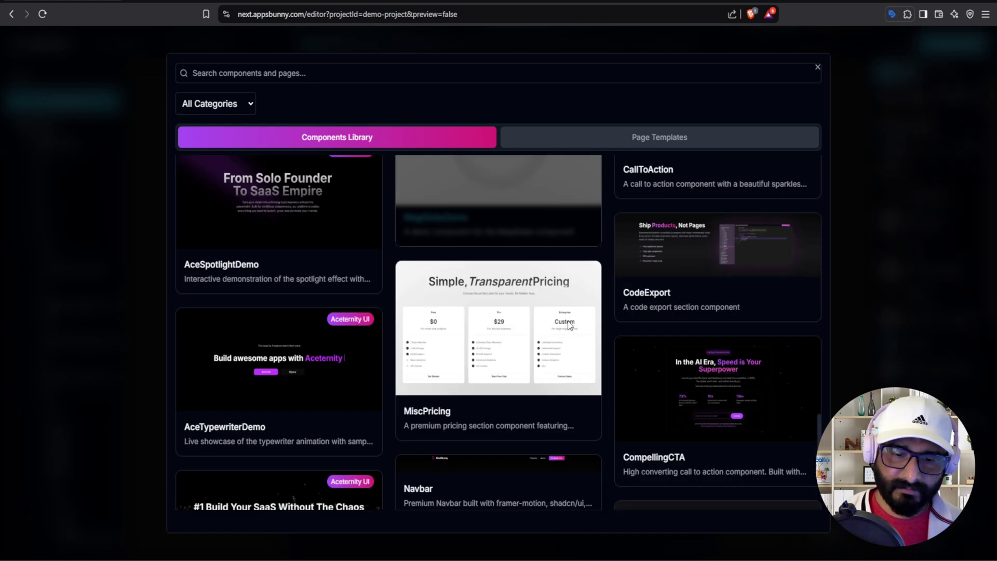
scroll(569, 323, down, 5)
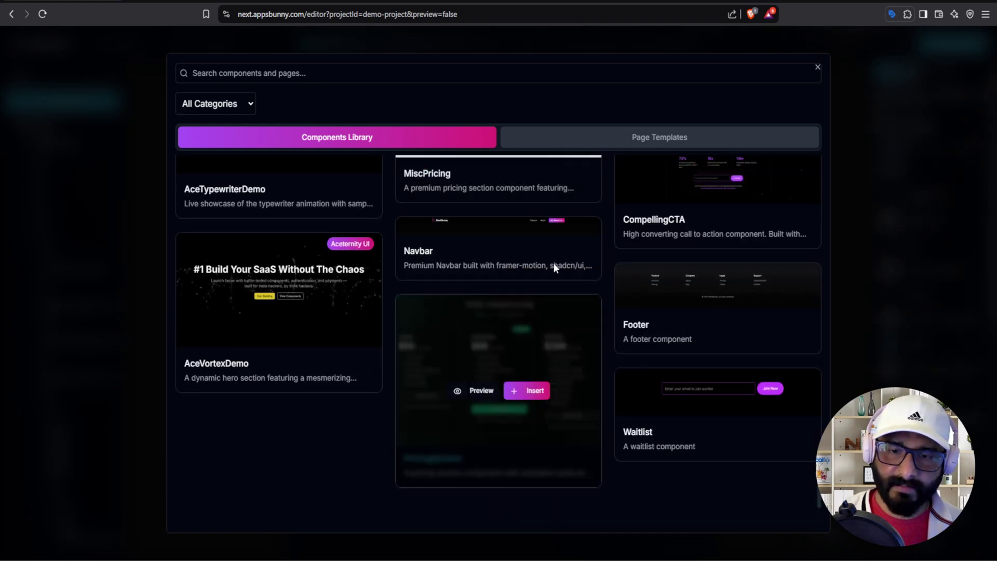
click(532, 250)
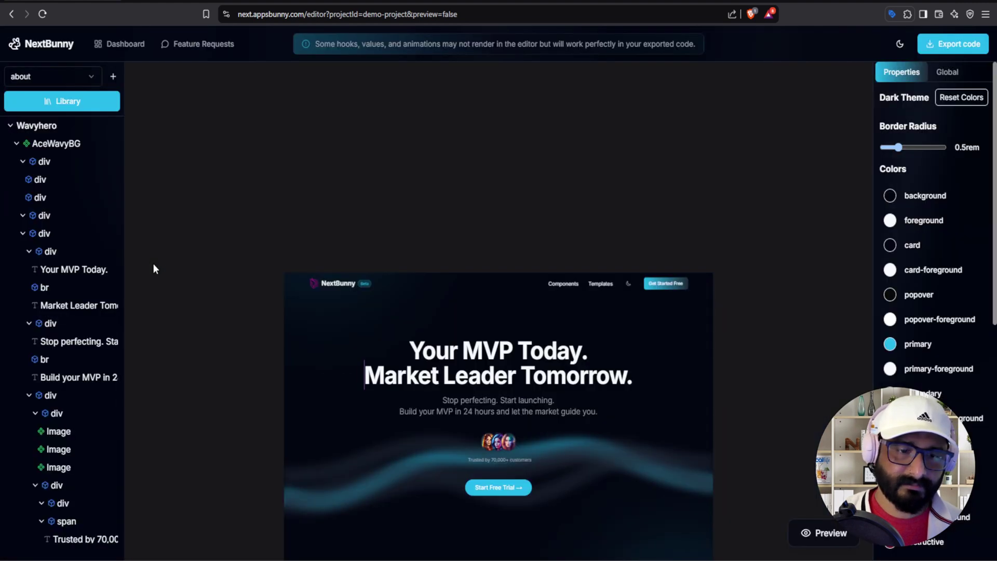
- Drag the Navbar above Wavyhero in the layer tree, then expand and collapse it
scroll(381, 322, down, 3)
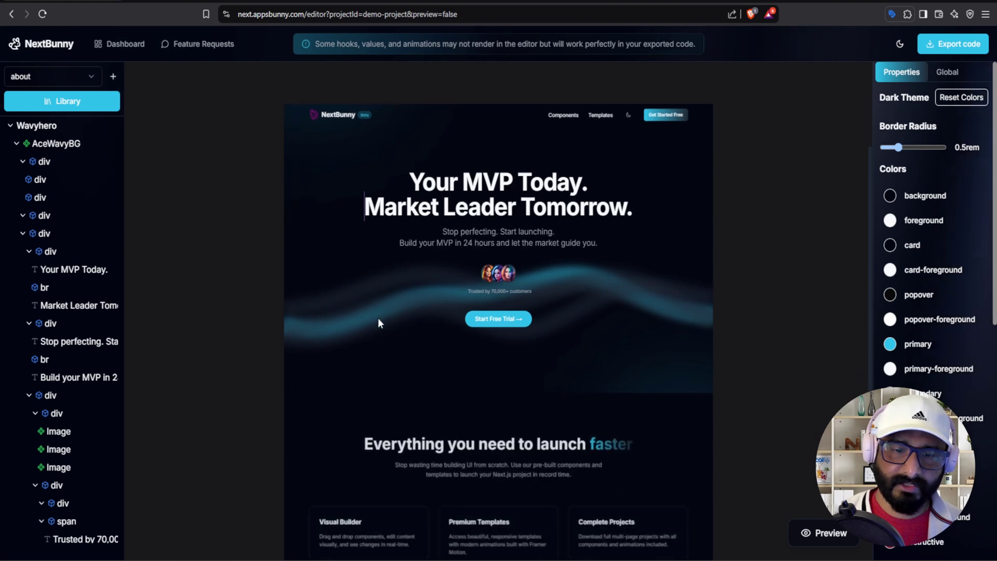
scroll(378, 318, down, 3)
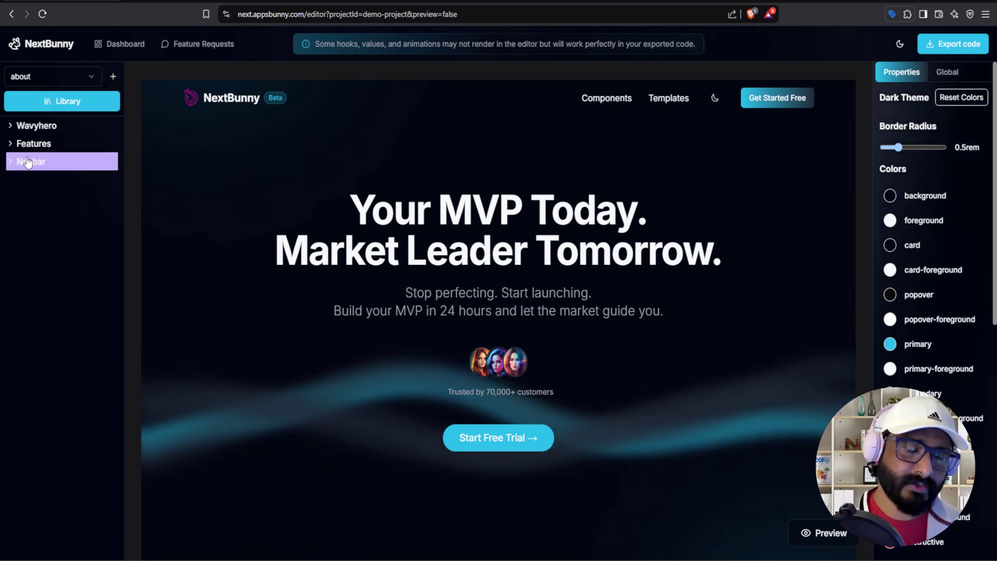
drag(27, 164, 28, 127)
click(29, 126)
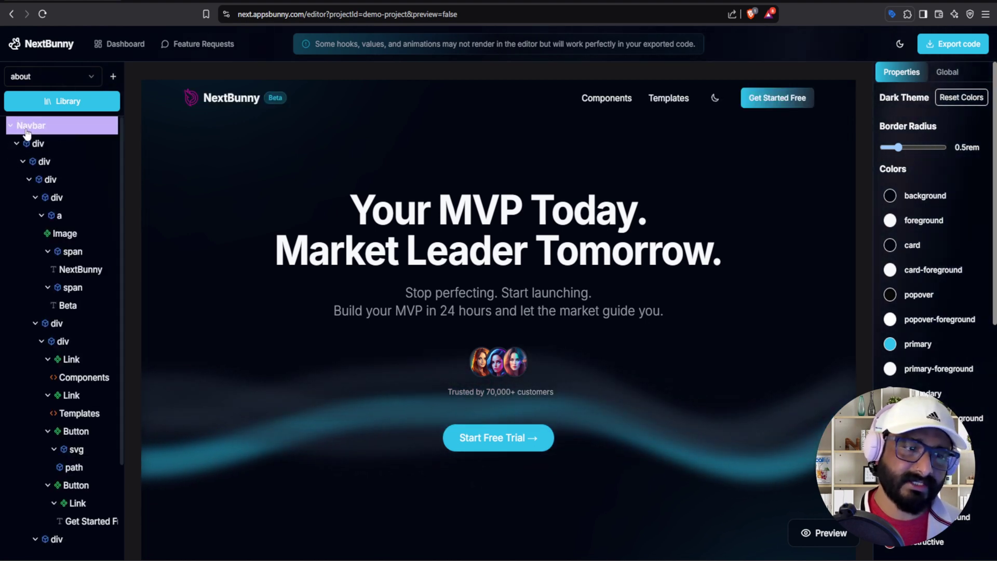
click(27, 129)
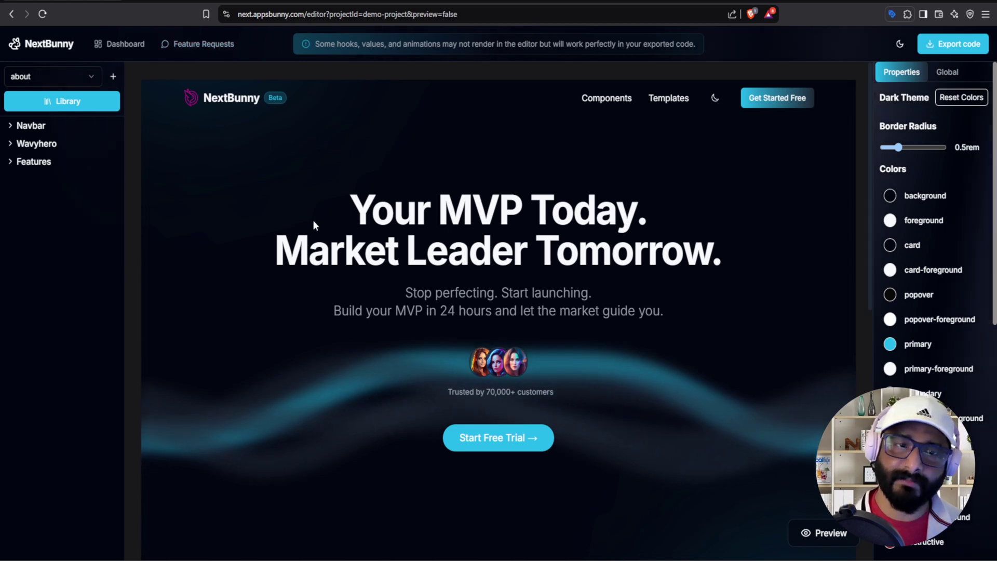
scroll(313, 222, down, 3)
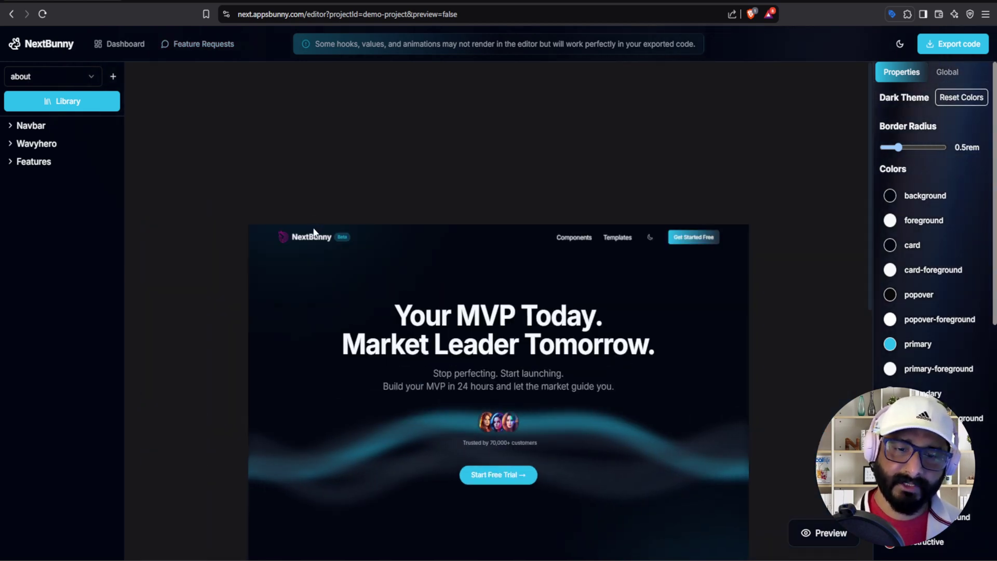
scroll(549, 416, down, 6)
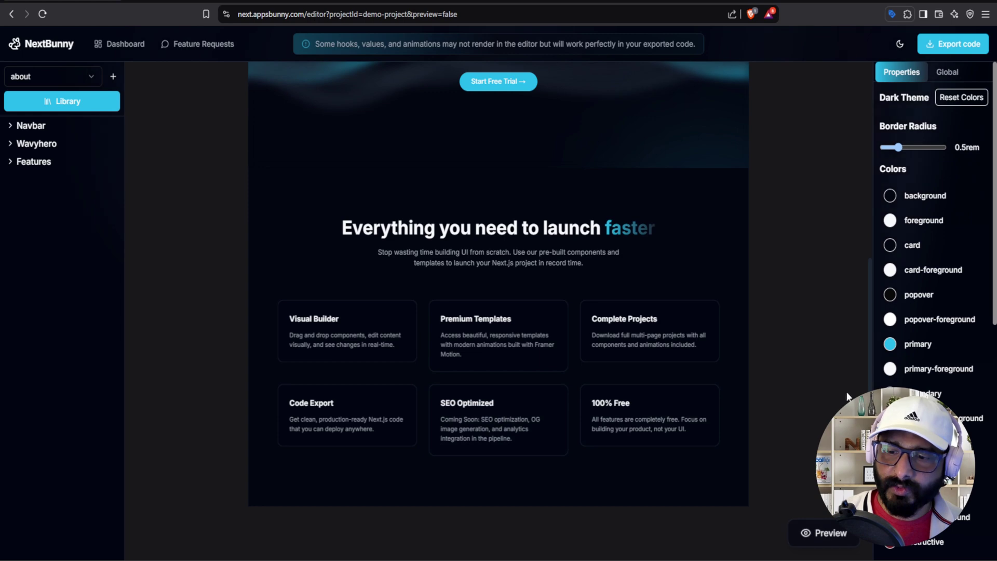
- View the about page in the light theme, then switch it back to dark
click(901, 45)
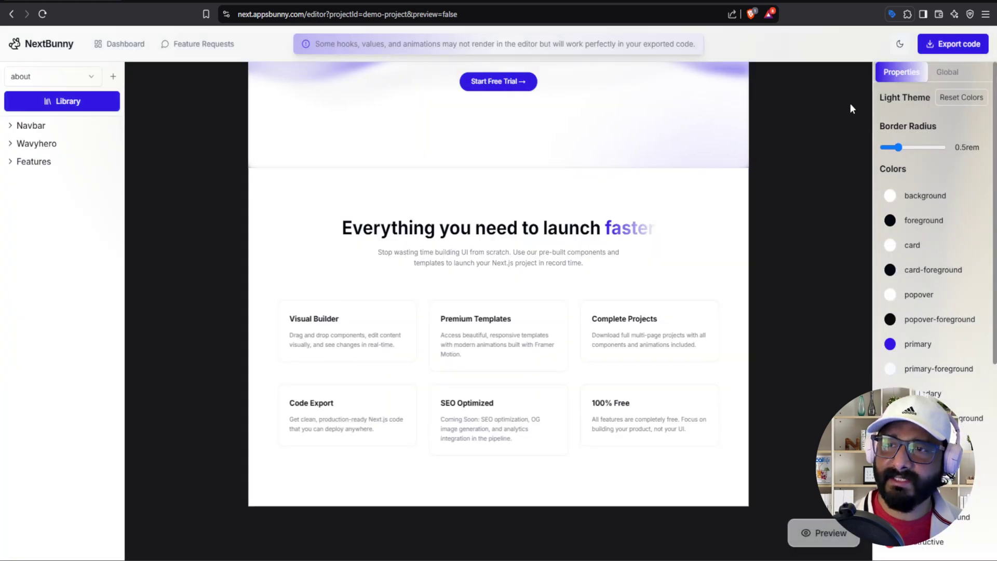
scroll(740, 219, up, 5)
scroll(739, 219, up, 1)
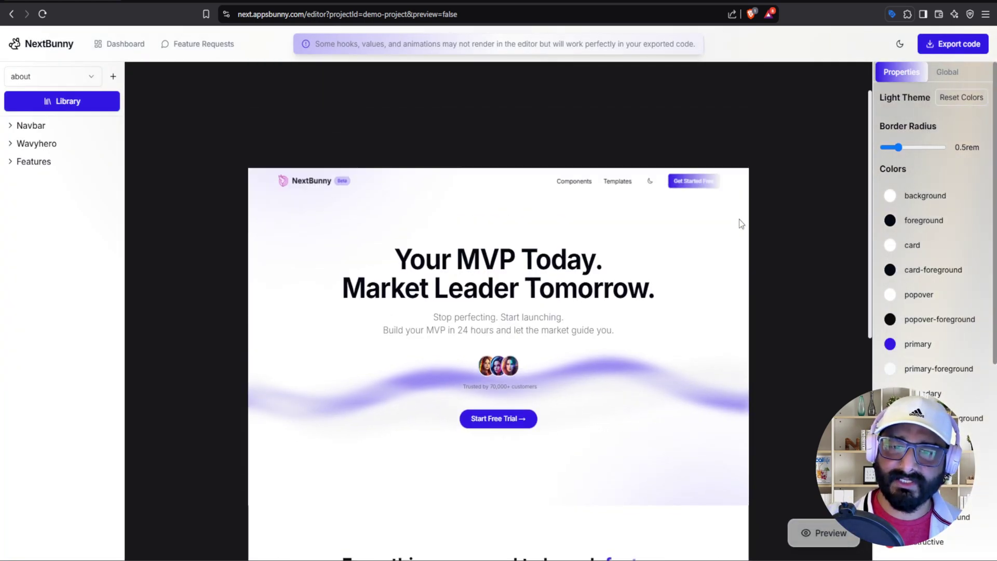
scroll(740, 219, down, 2)
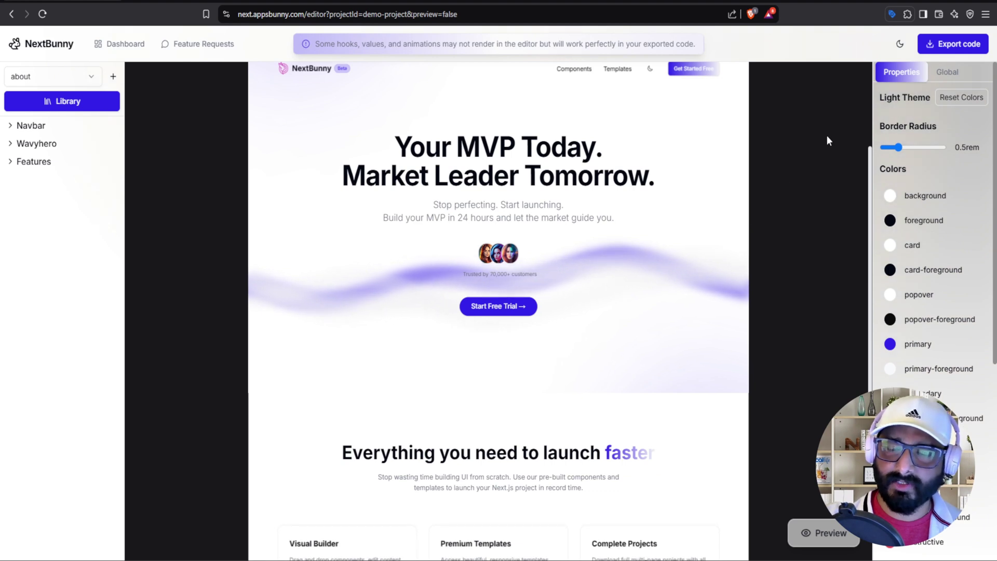
click(898, 46)
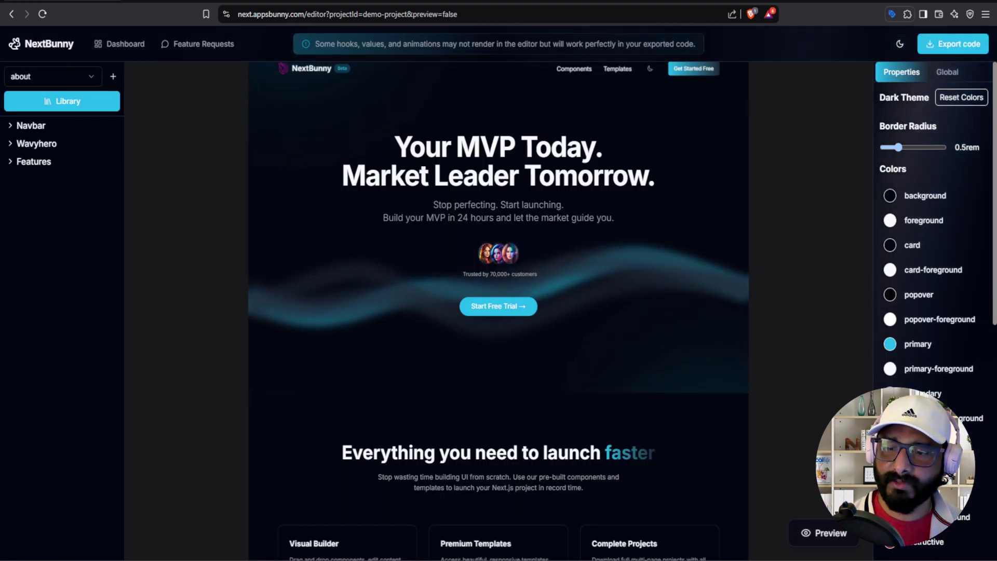
- Preview the about page, page back to the Consultr home preview, then return to the editor
click(821, 533)
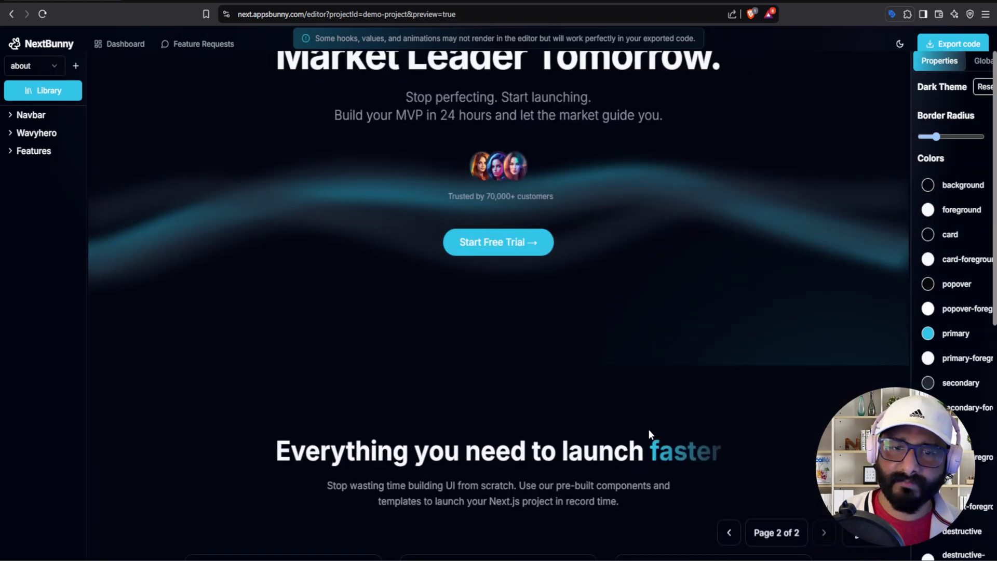
scroll(519, 383, up, 3)
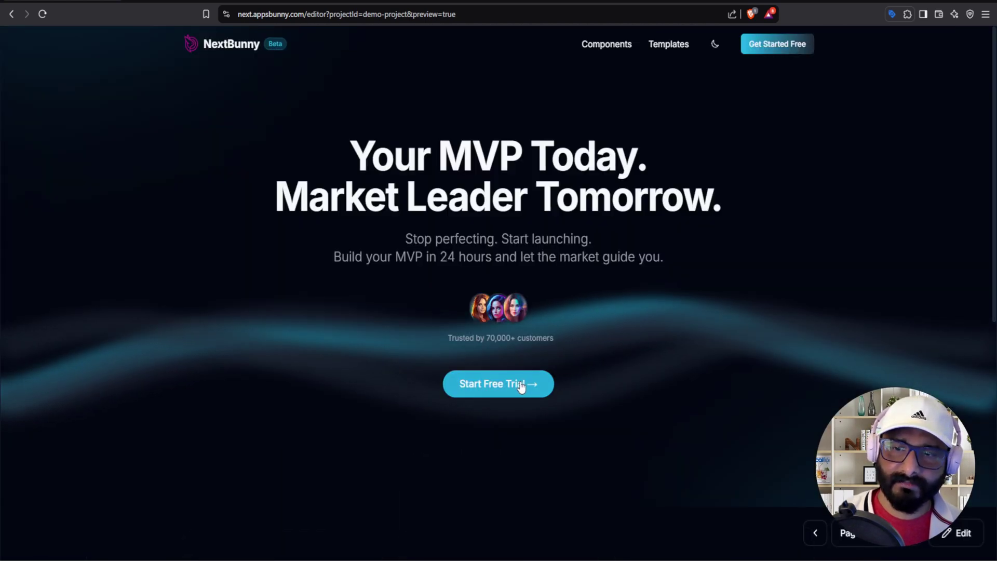
scroll(521, 387, down, 10)
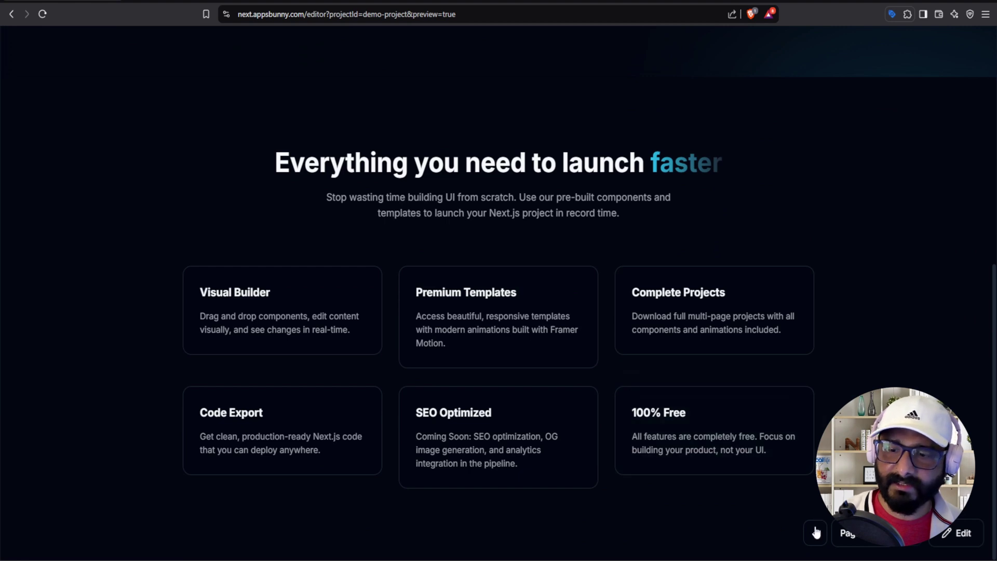
click(816, 535)
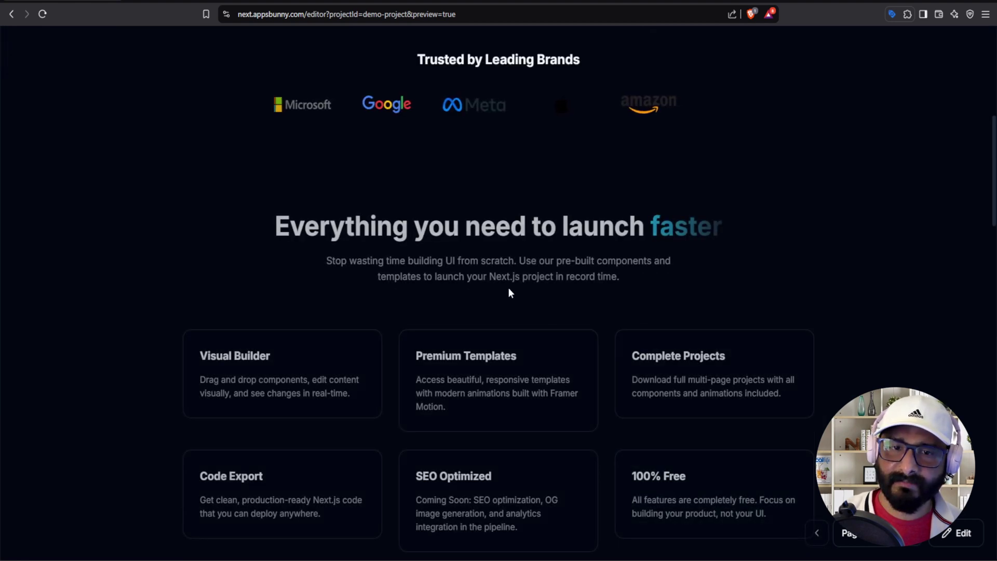
scroll(475, 260, up, 8)
scroll(476, 264, down, 1)
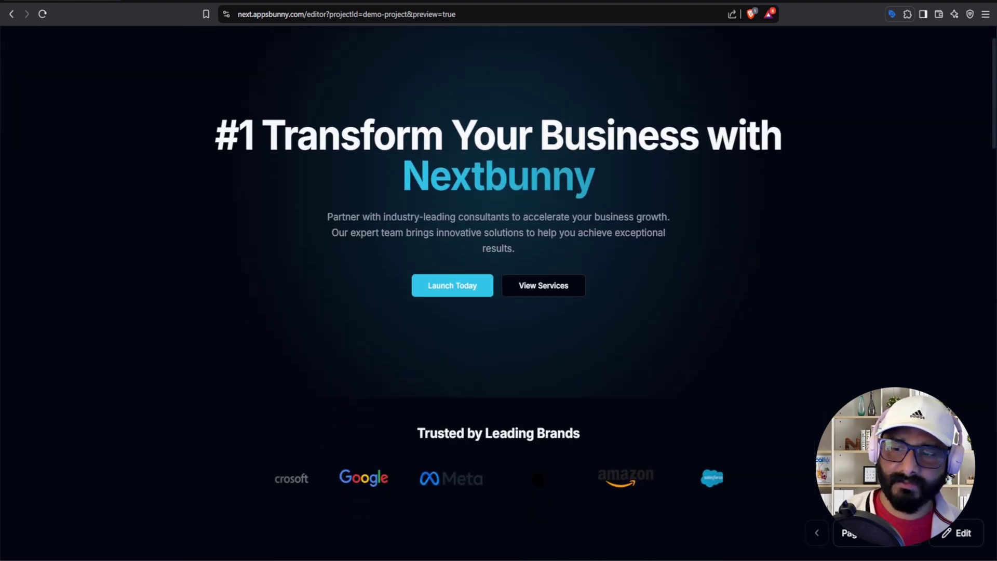
click(957, 532)
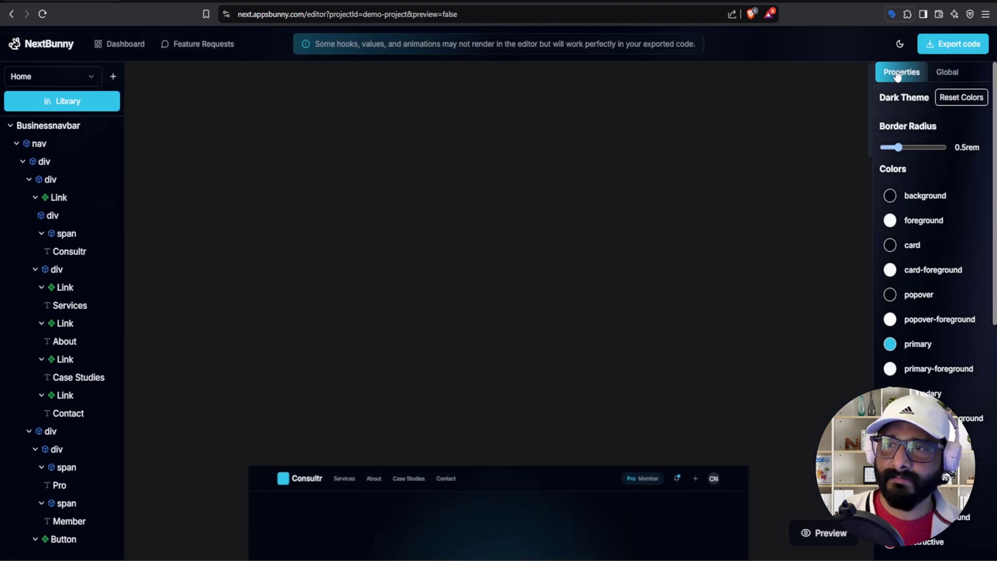
- Export the project code and download it, dismissing the sign-in prompt to reach the Save dialog
click(920, 46)
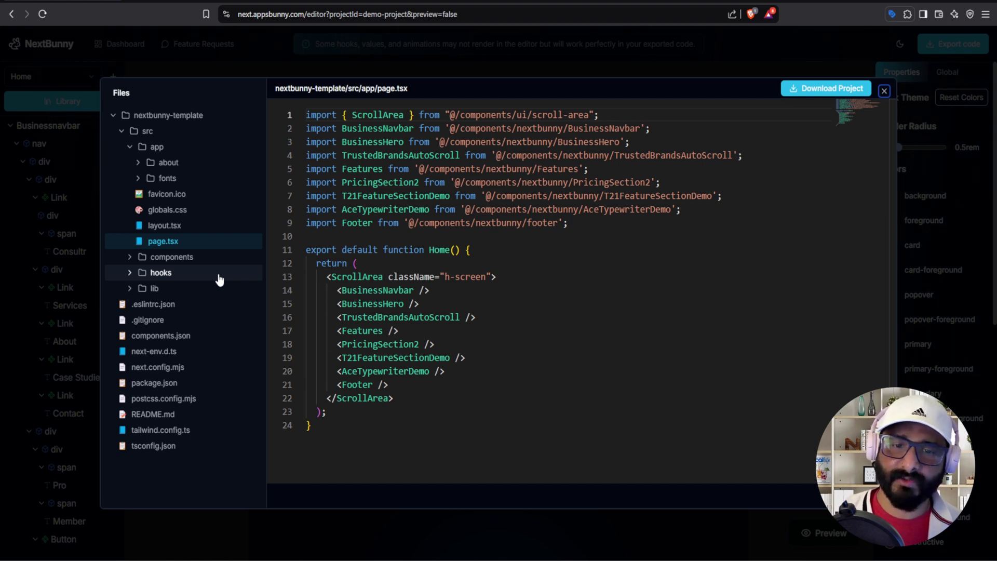
click(812, 87)
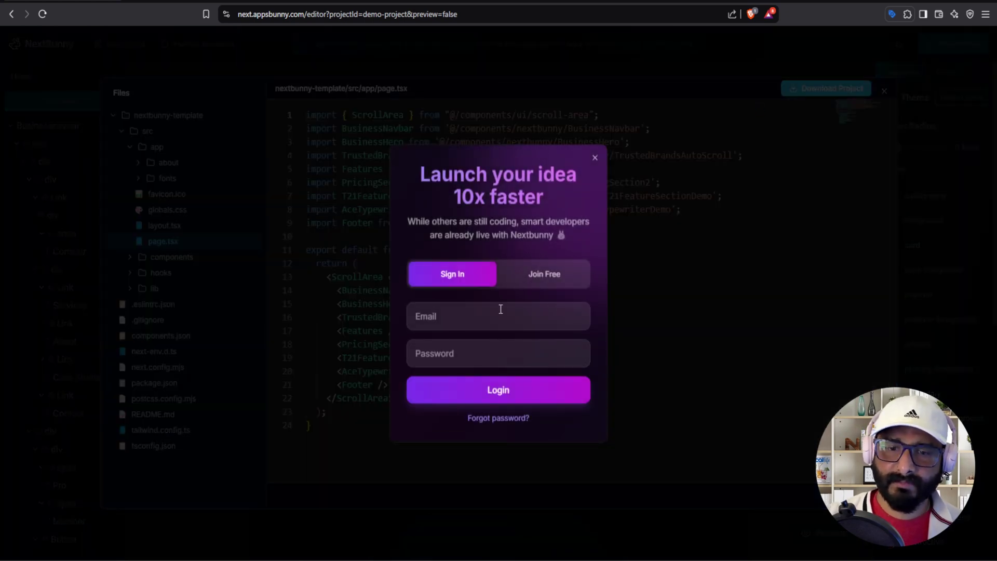
click(500, 392)
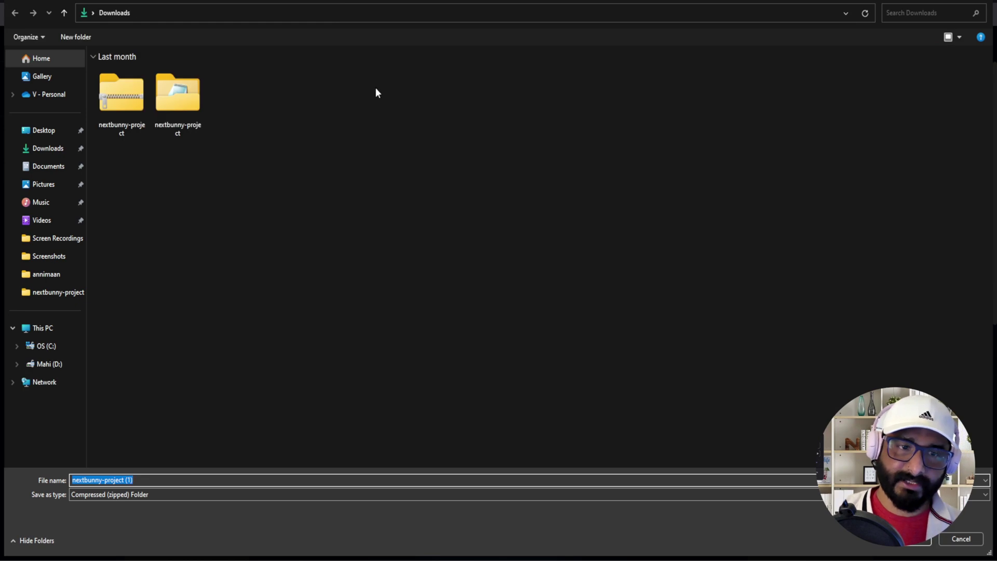
- Save the zipped NextBunny project into the Downloads folder
click(49, 148)
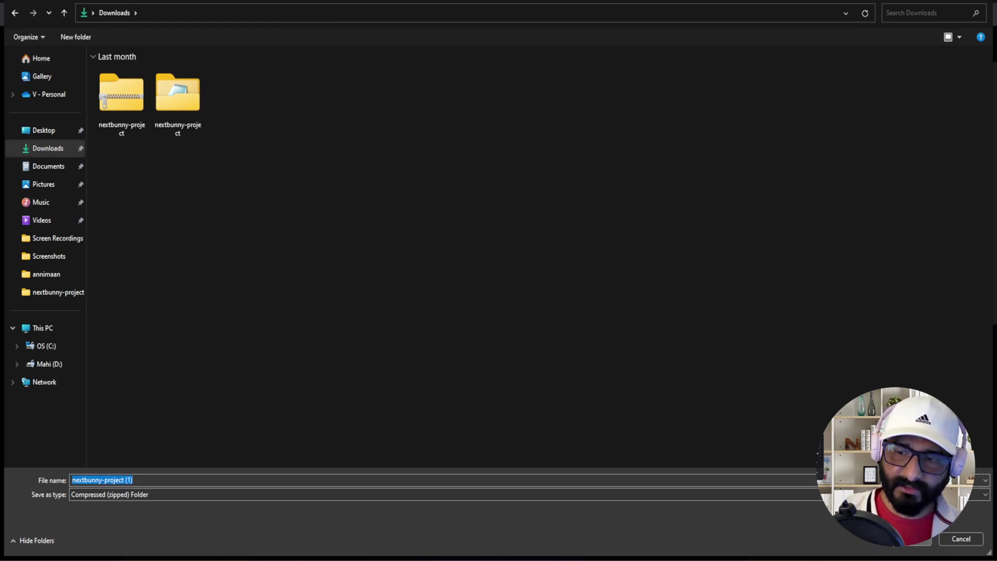
key(Return)
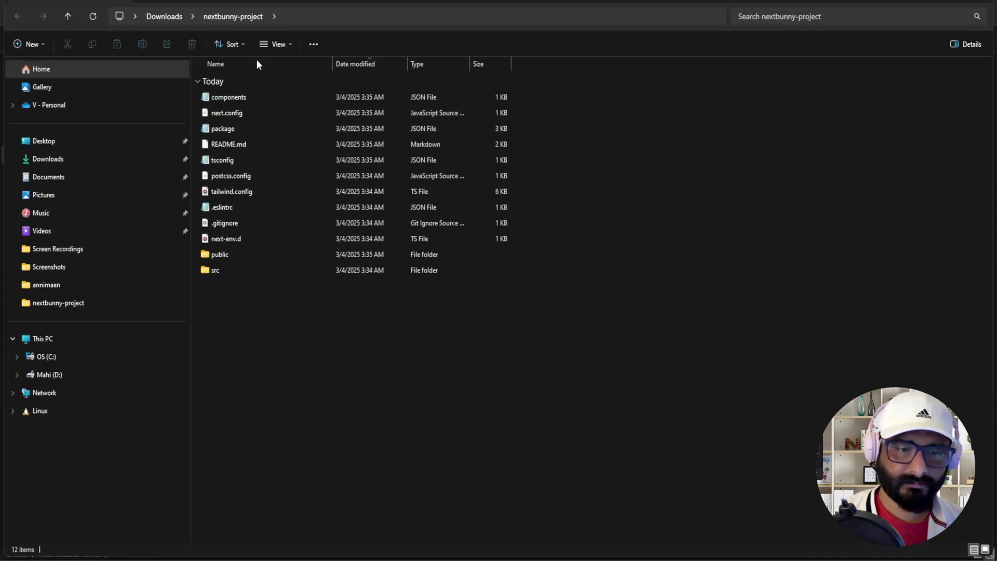
- Rerun 'npm install && npm run build && npm start' to serve the project at localhost:3000
click(161, 18)
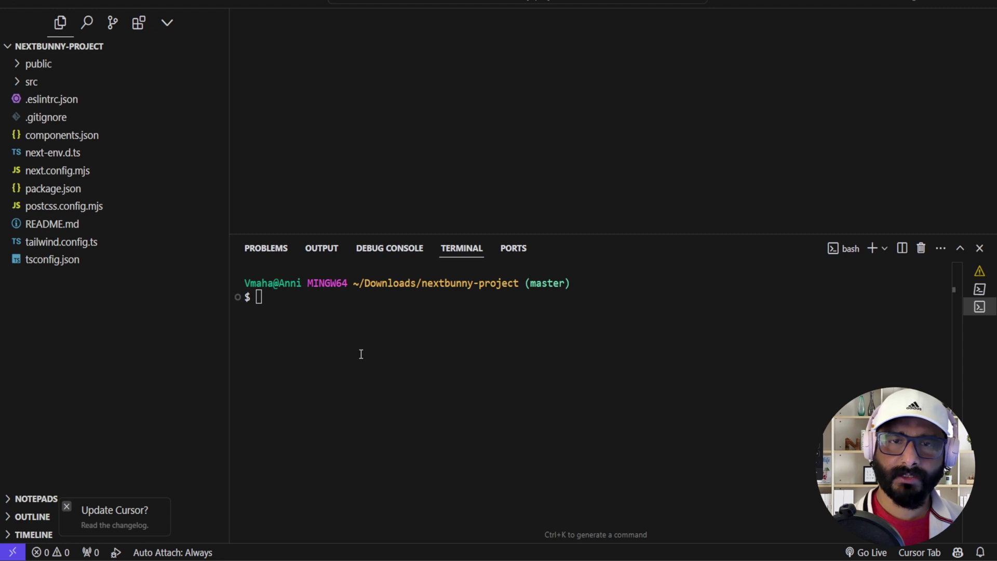
key(Up)
key(Up)
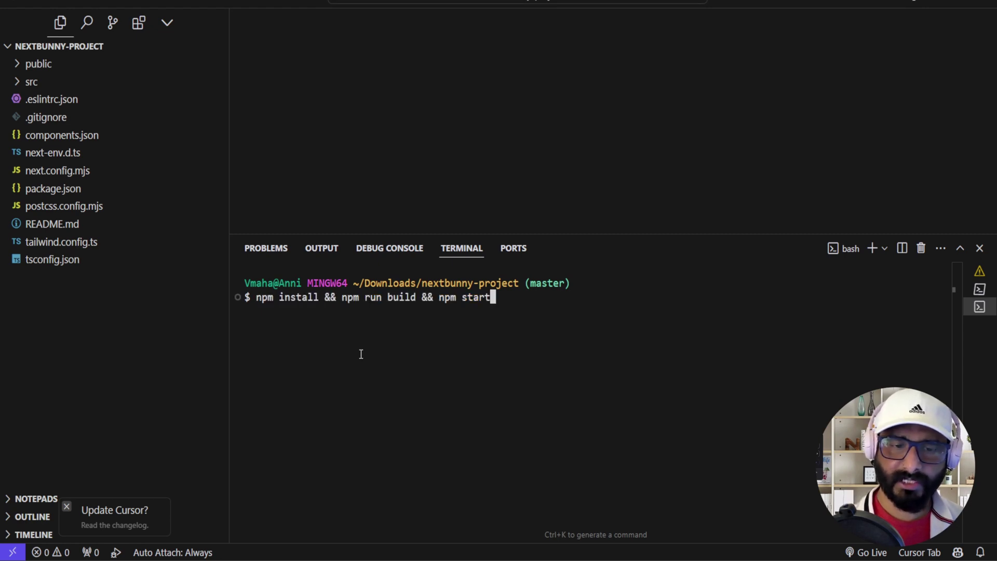
key(Return)
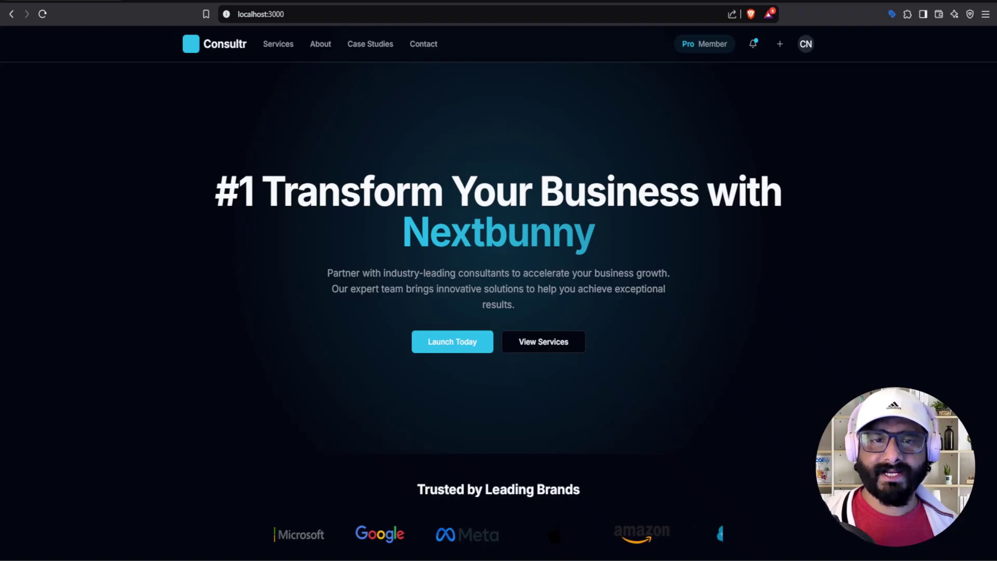
- Scroll through the locally running Consultr home page
scroll(395, 302, down, 10)
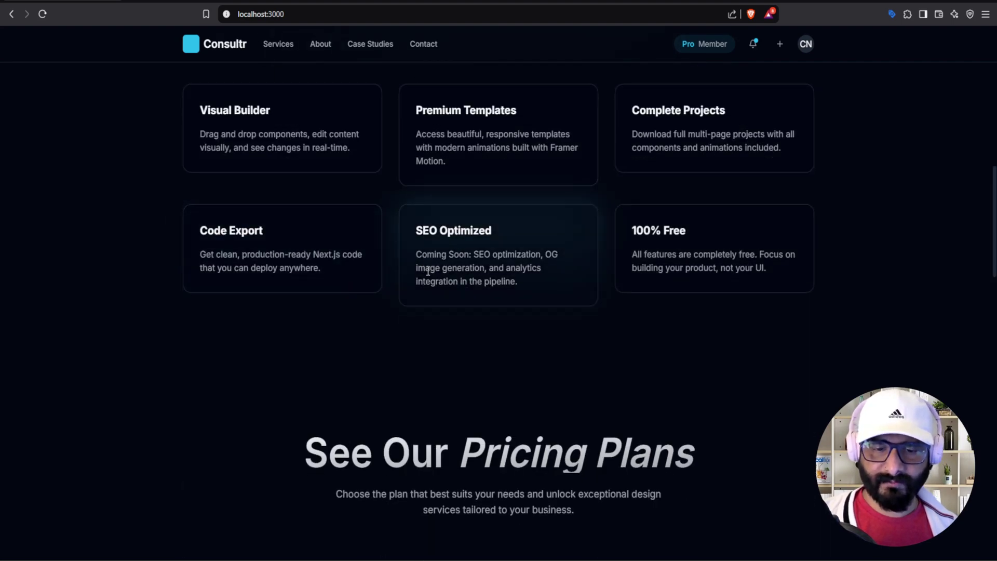
scroll(425, 268, down, 5)
scroll(442, 290, down, 4)
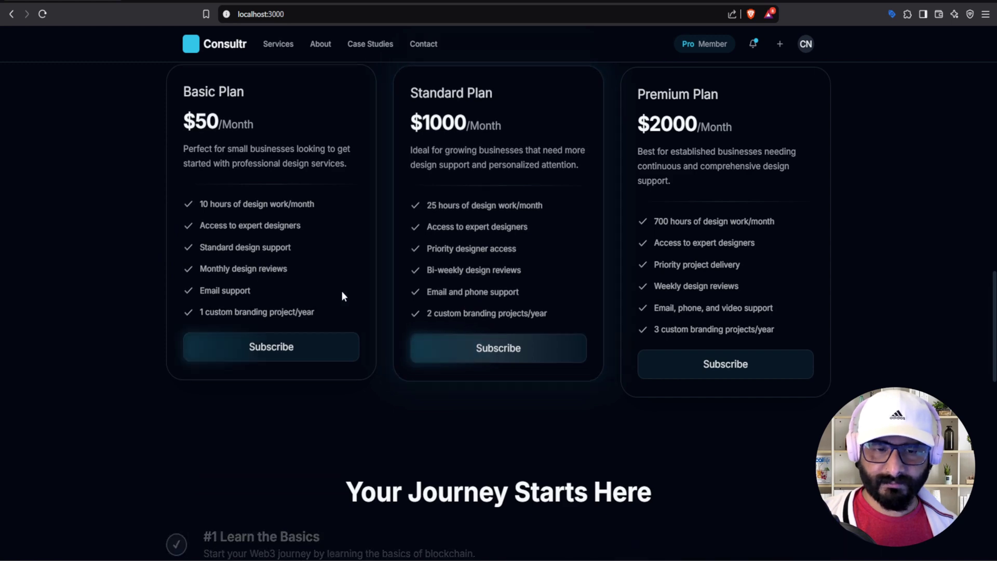
scroll(626, 292, down, 15)
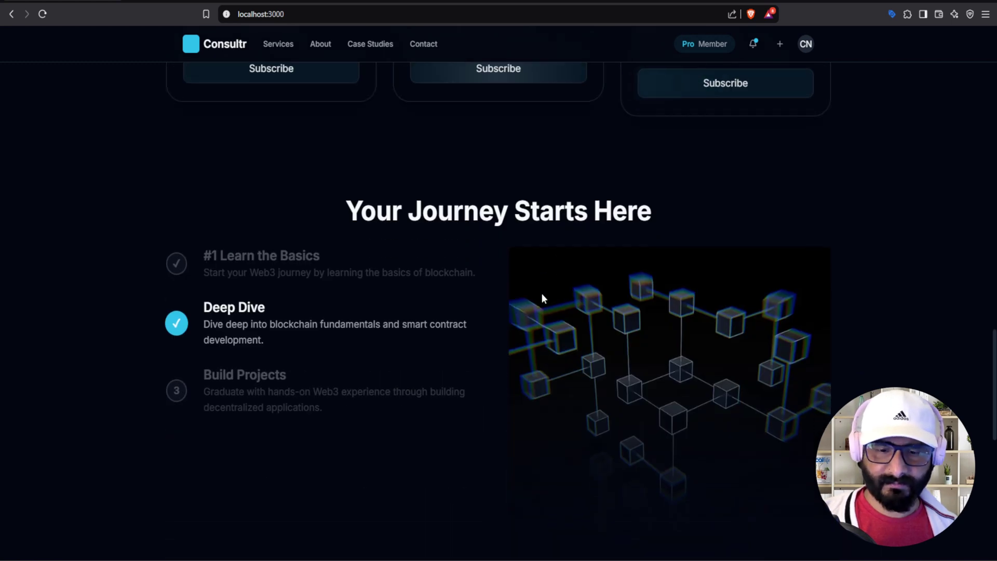
scroll(502, 296, up, 20)
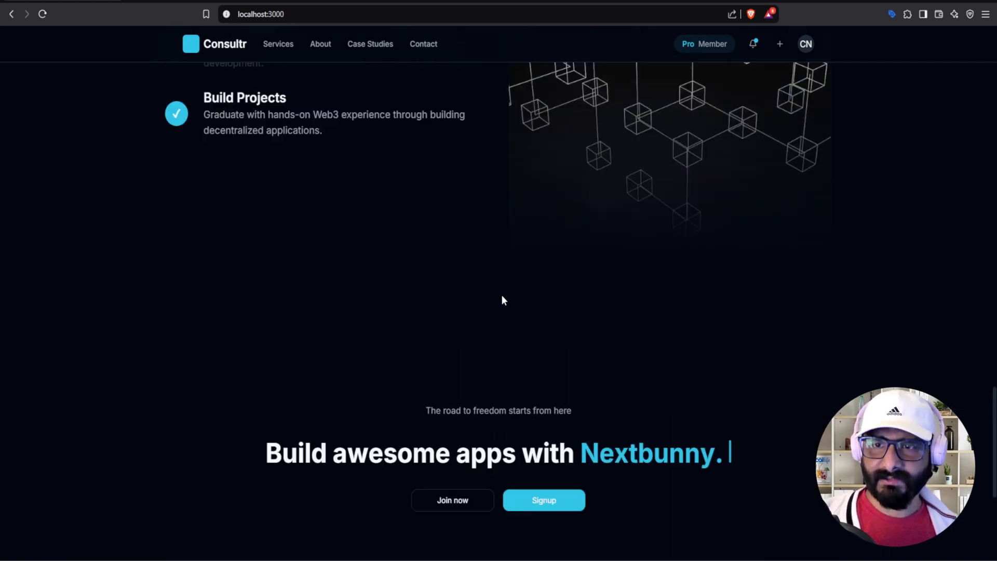
scroll(501, 300, up, 1)
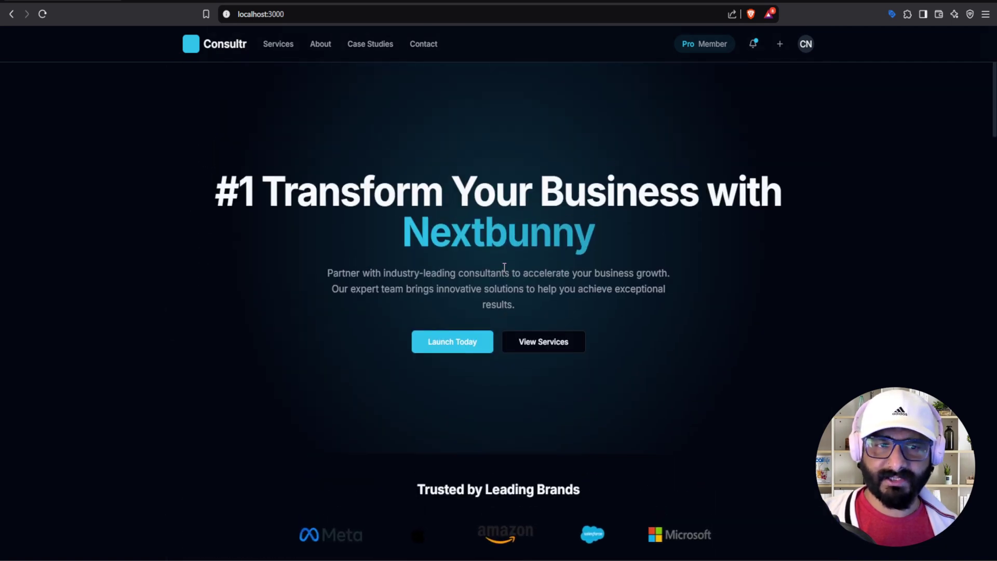
- Open the local site's About page and scroll through it
click(329, 47)
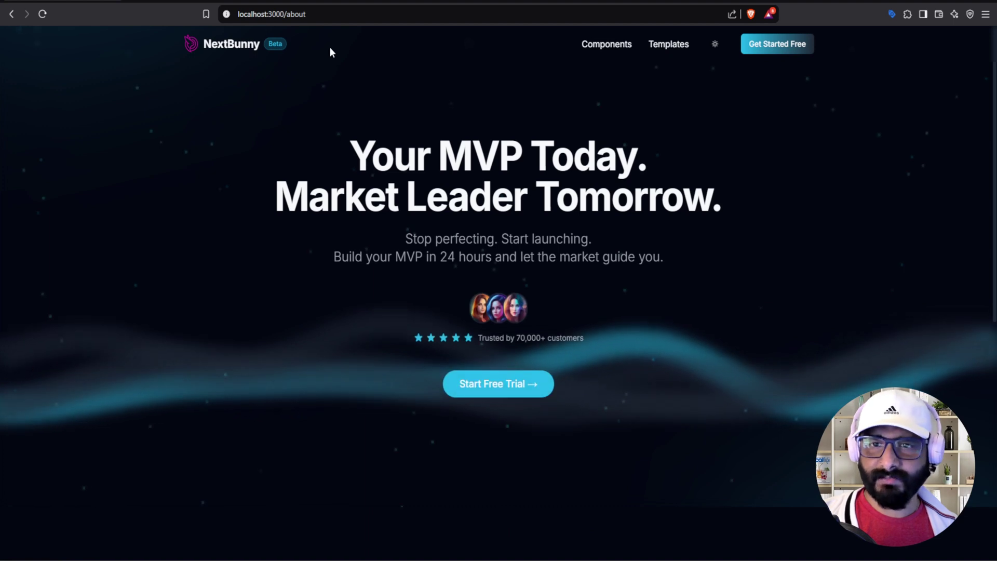
scroll(325, 88, down, 5)
scroll(323, 106, down, 3)
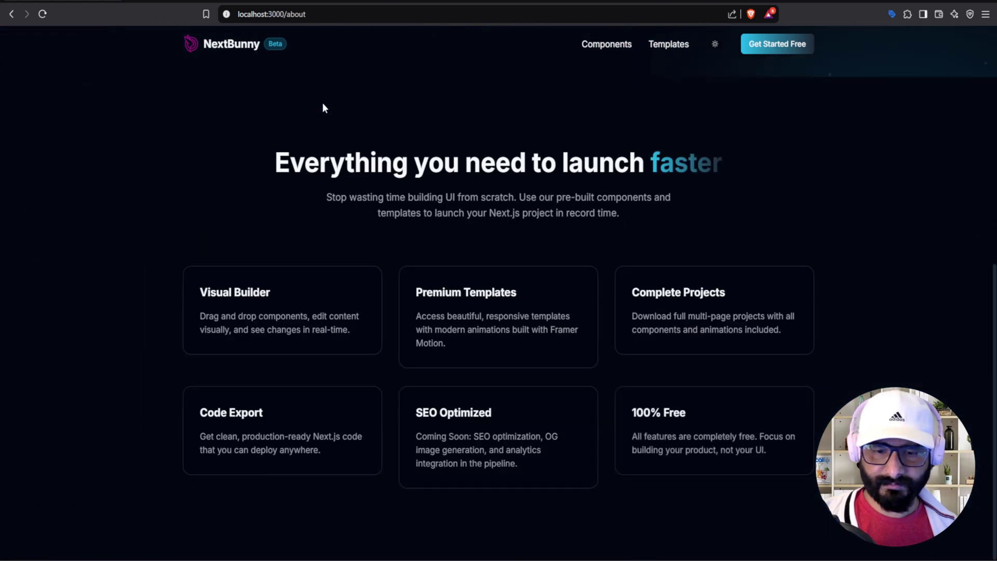
scroll(323, 108, up, 8)
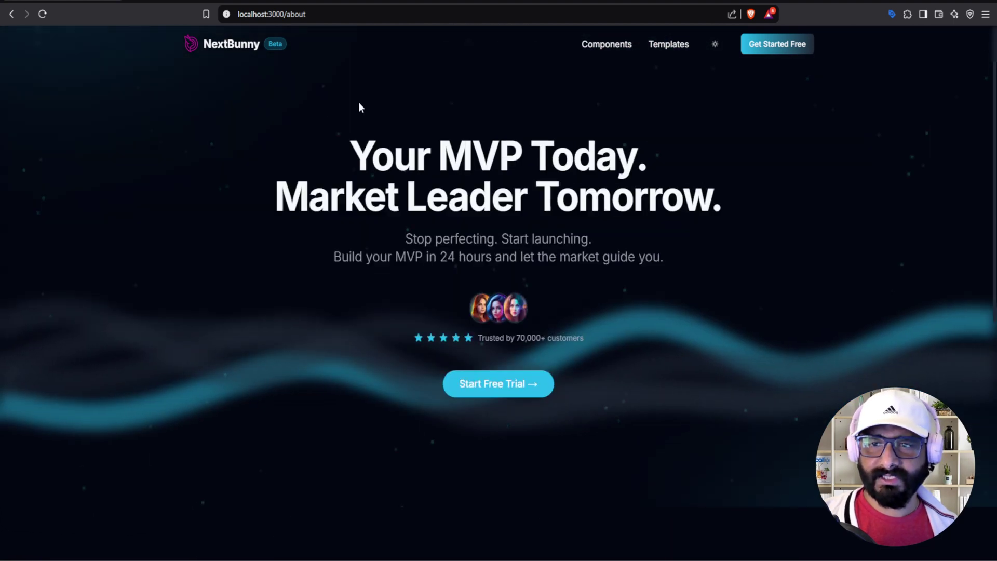
- Switch the site to its light theme, then go back and scroll the home page
click(715, 45)
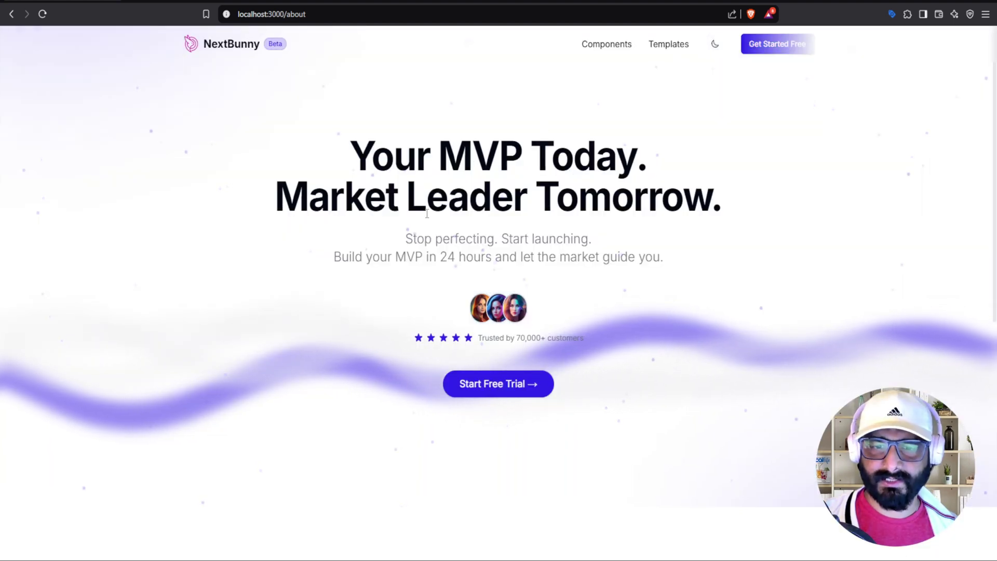
scroll(441, 180, down, 8)
scroll(425, 214, up, 8)
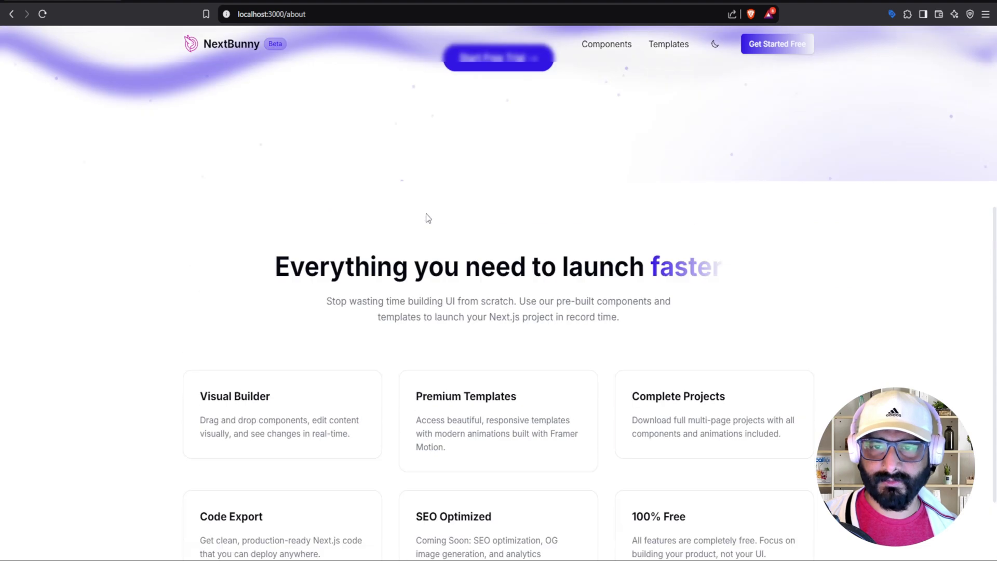
click(12, 14)
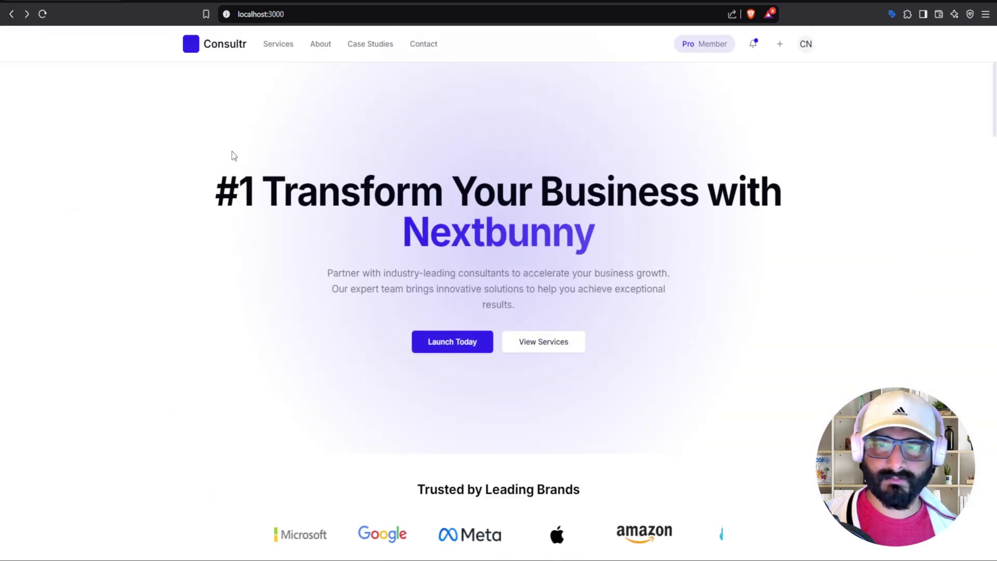
scroll(233, 154, down, 10)
scroll(232, 156, down, 5)
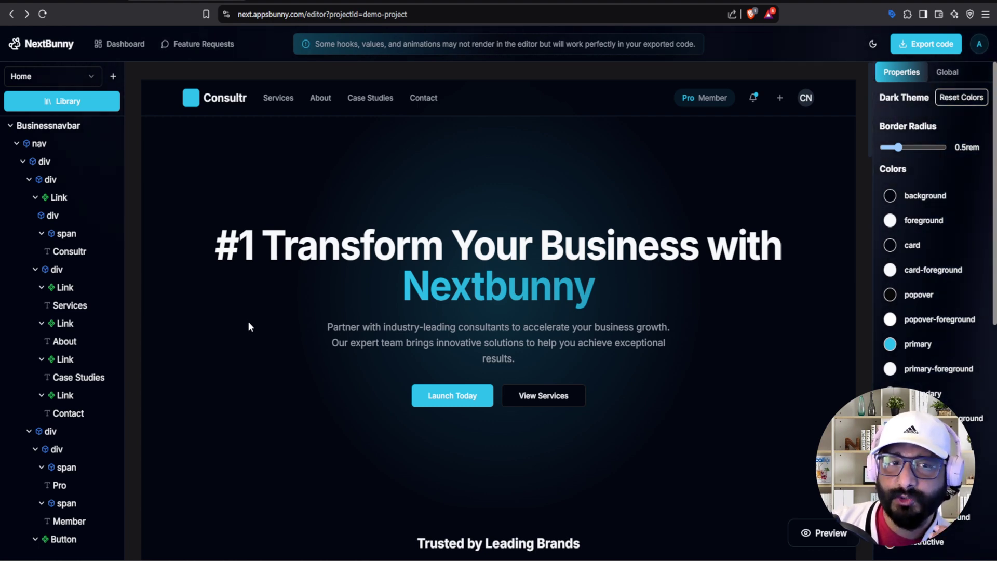
- Look at the Feature Requests board, then open the Dashboard's Projects list
click(205, 45)
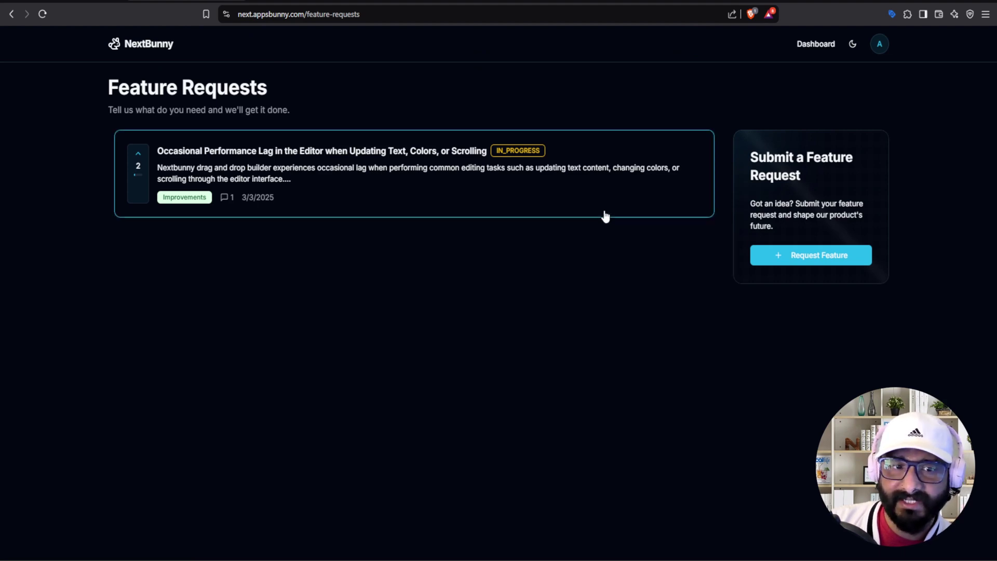
click(16, 17)
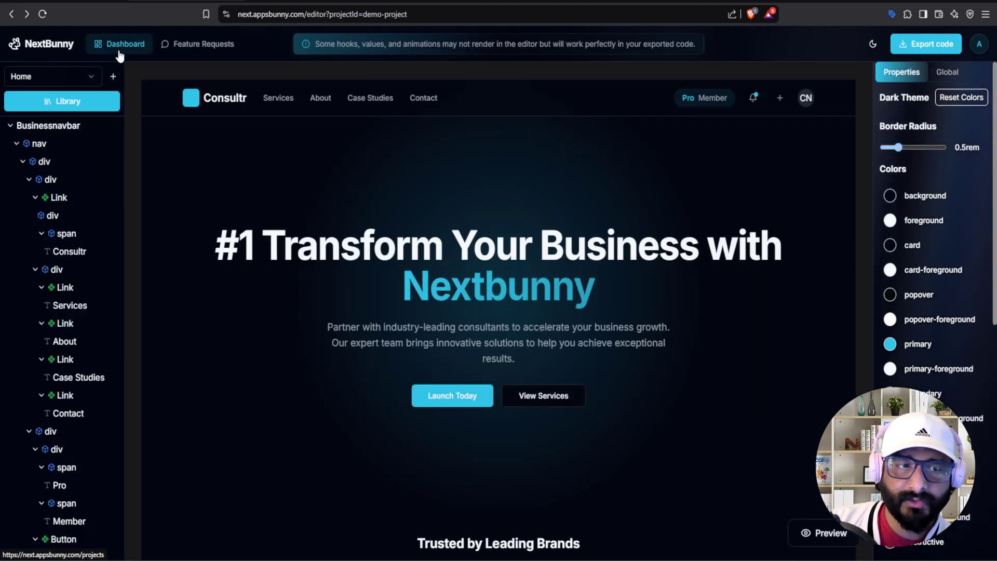
click(120, 52)
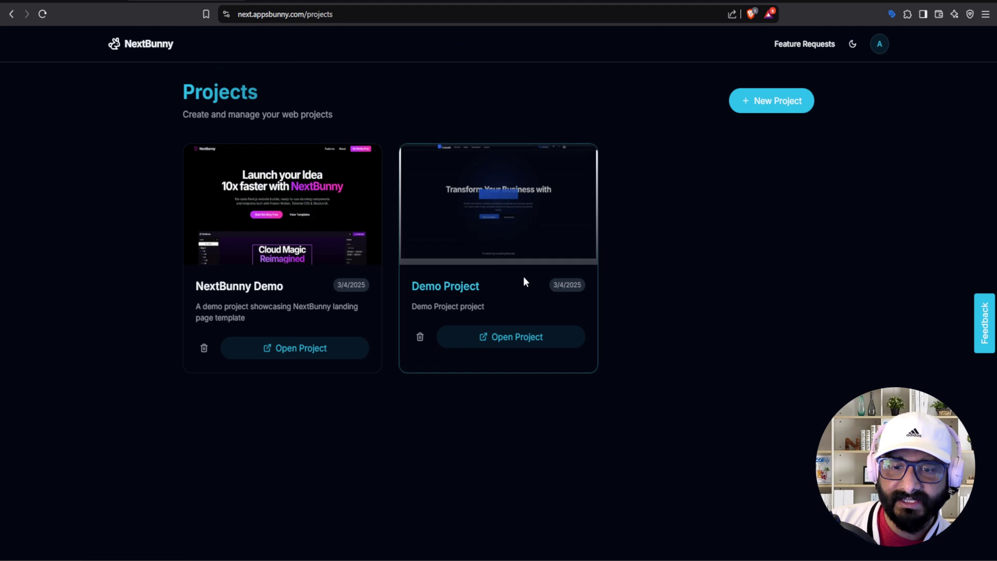